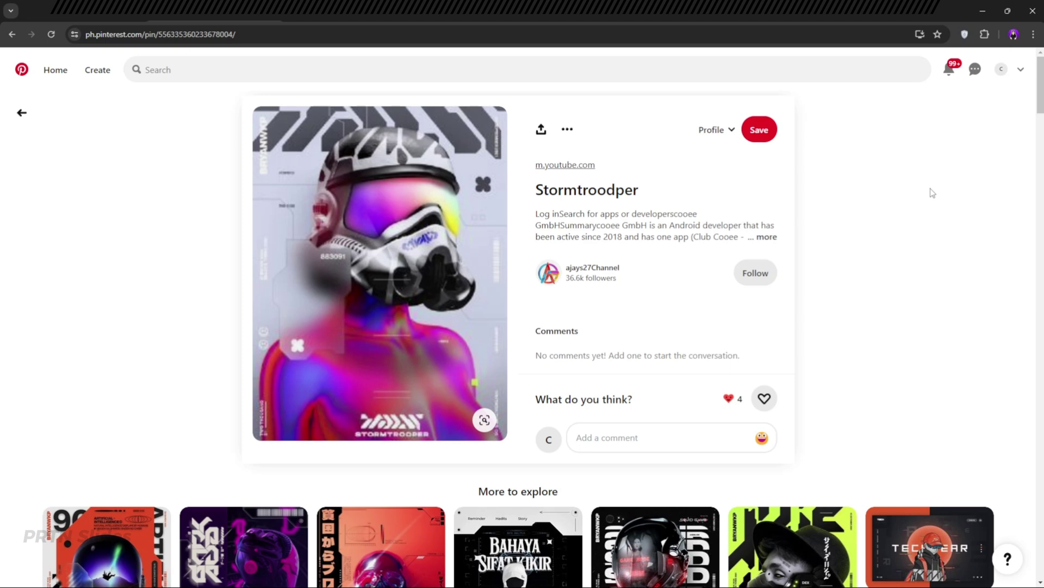
Step: Scroll down through Pinterest's More to explore futuristic poster pins and back up
{"action": "scroll", "coordinate": [932, 191], "scroll_direction": "down", "scroll_amount": 3}
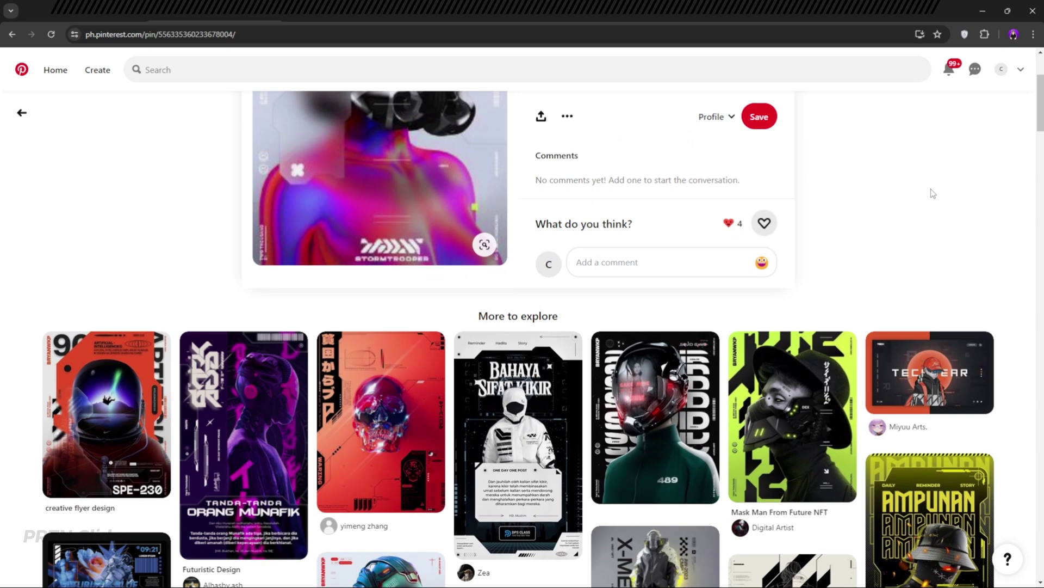
{"action": "scroll", "coordinate": [941, 180], "scroll_direction": "down", "scroll_amount": 2}
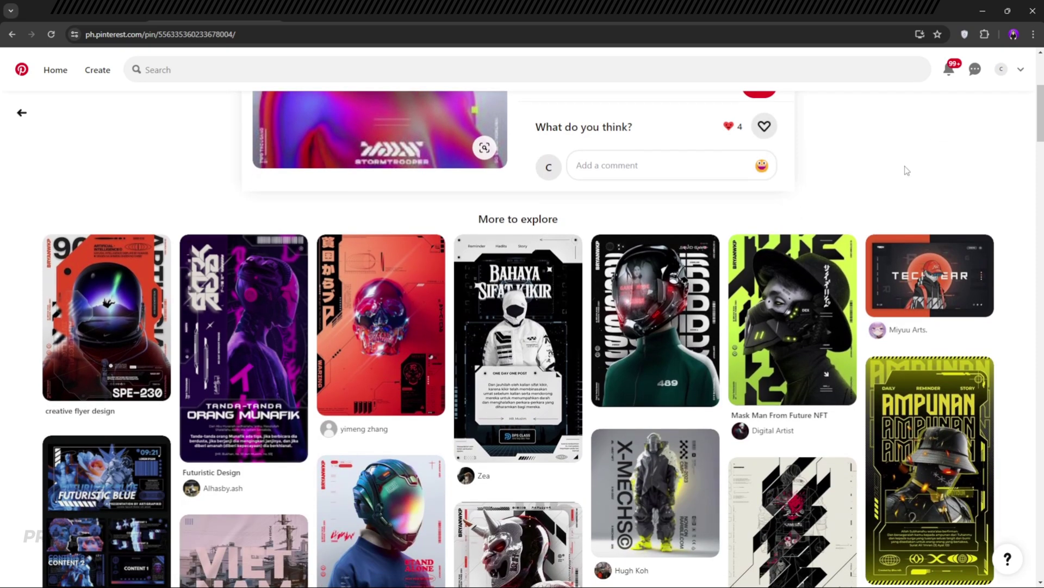
{"action": "scroll", "coordinate": [919, 163], "scroll_direction": "down", "scroll_amount": 2}
{"action": "scroll", "coordinate": [924, 158], "scroll_direction": "down", "scroll_amount": 2}
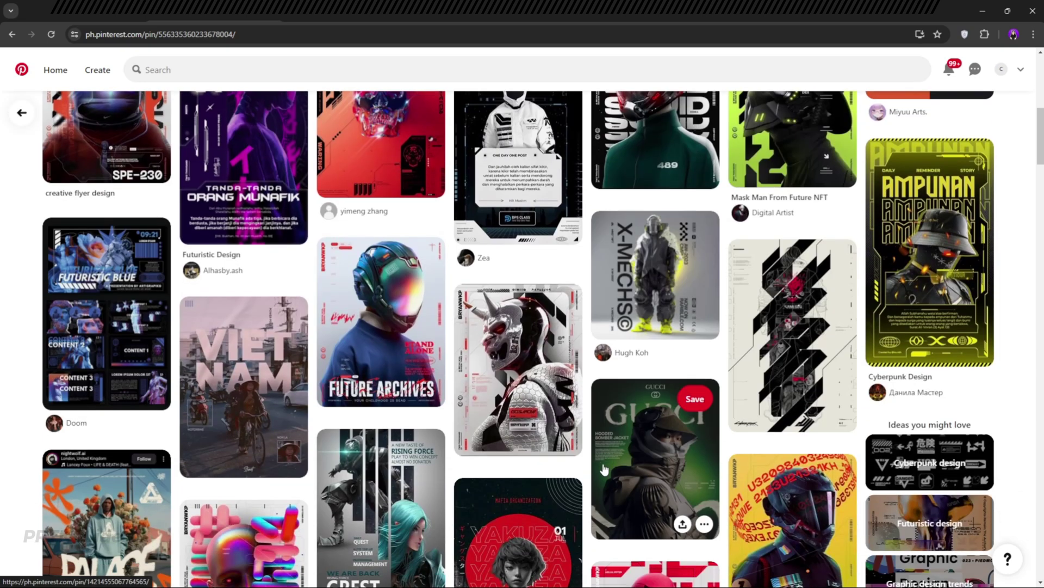
{"action": "scroll", "coordinate": [616, 413], "scroll_direction": "down", "scroll_amount": 2}
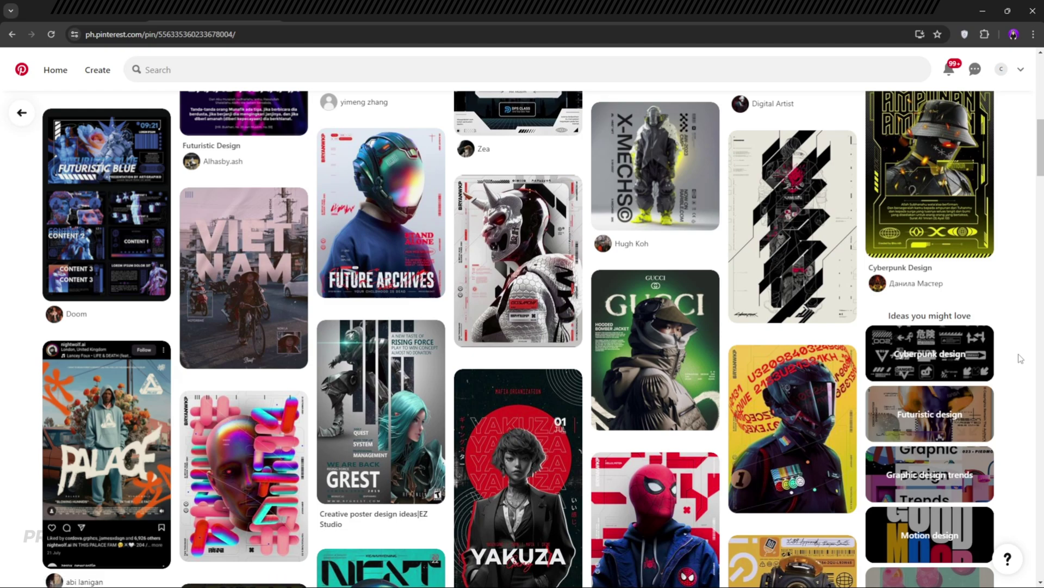
{"action": "scroll", "coordinate": [1021, 358], "scroll_direction": "down", "scroll_amount": 4}
{"action": "scroll", "coordinate": [1021, 358], "scroll_direction": "down", "scroll_amount": 2}
{"action": "scroll", "coordinate": [699, 485], "scroll_direction": "down", "scroll_amount": 1}
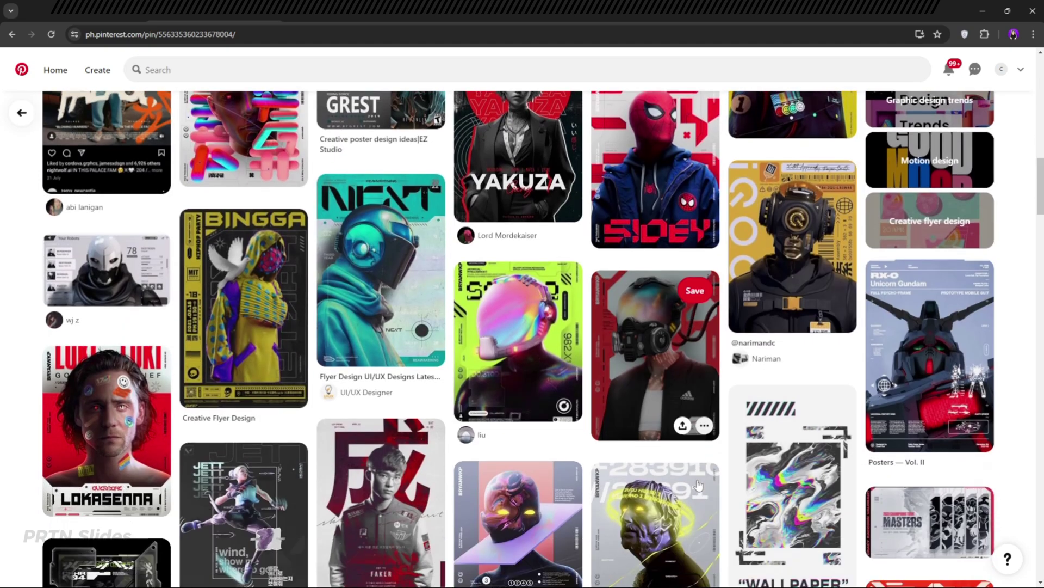
{"action": "scroll", "coordinate": [698, 485], "scroll_direction": "up", "scroll_amount": 5}
{"action": "scroll", "coordinate": [691, 381], "scroll_direction": "up", "scroll_amount": 5}
{"action": "scroll", "coordinate": [680, 218], "scroll_direction": "up", "scroll_amount": 2}
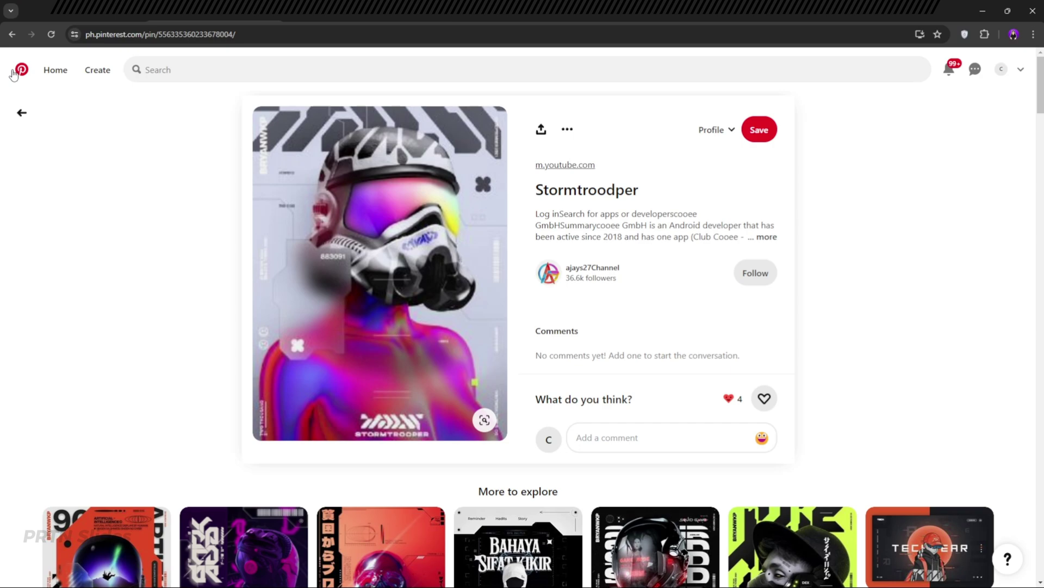
Step: Browse further down the More to explore pins for related design ideas
{"action": "scroll", "coordinate": [161, 303], "scroll_direction": "down", "scroll_amount": 5}
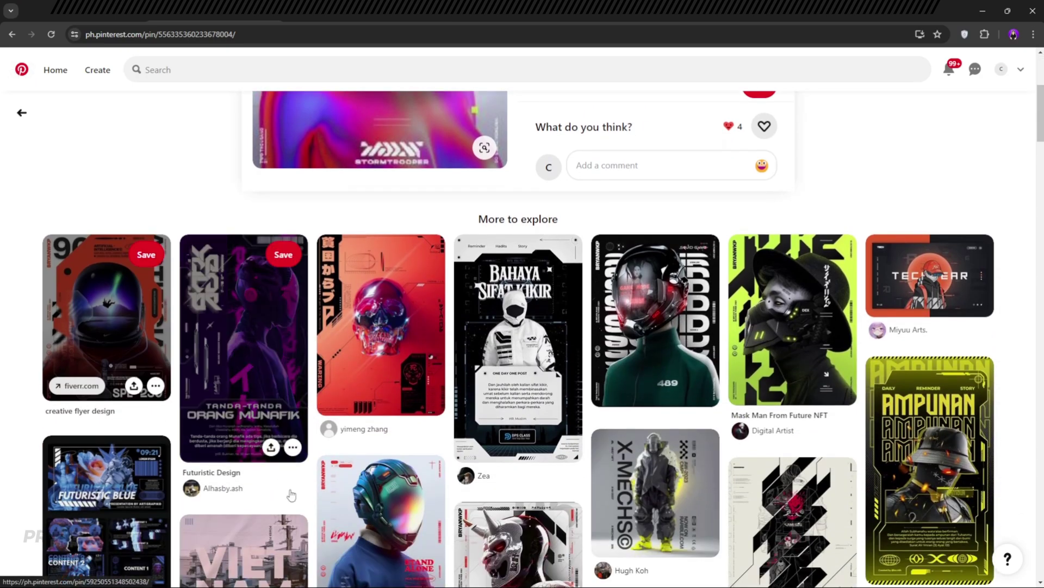
{"action": "scroll", "coordinate": [291, 494], "scroll_direction": "down", "scroll_amount": 5}
{"action": "scroll", "coordinate": [291, 494], "scroll_direction": "down", "scroll_amount": 5}
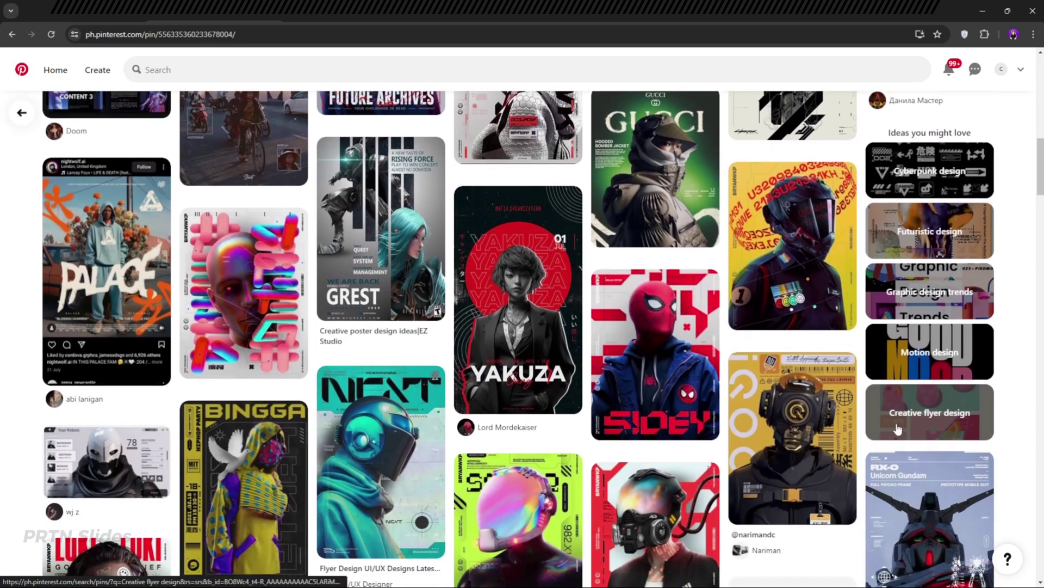
{"action": "scroll", "coordinate": [898, 429], "scroll_direction": "down", "scroll_amount": 5}
{"action": "scroll", "coordinate": [897, 429], "scroll_direction": "down", "scroll_amount": 3}
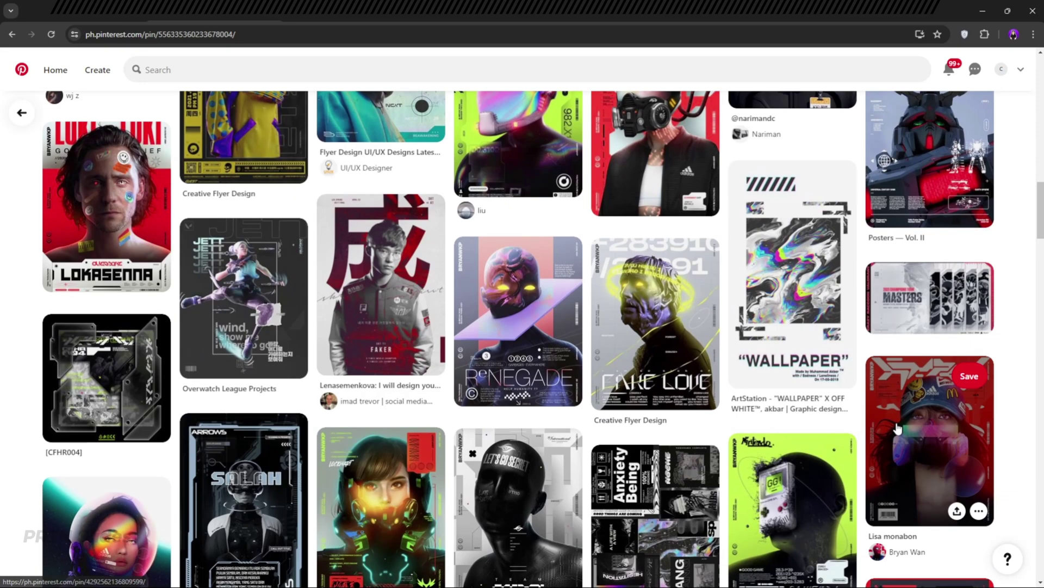
{"action": "scroll", "coordinate": [897, 429], "scroll_direction": "down", "scroll_amount": 2}
{"action": "scroll", "coordinate": [897, 429], "scroll_direction": "down", "scroll_amount": 3}
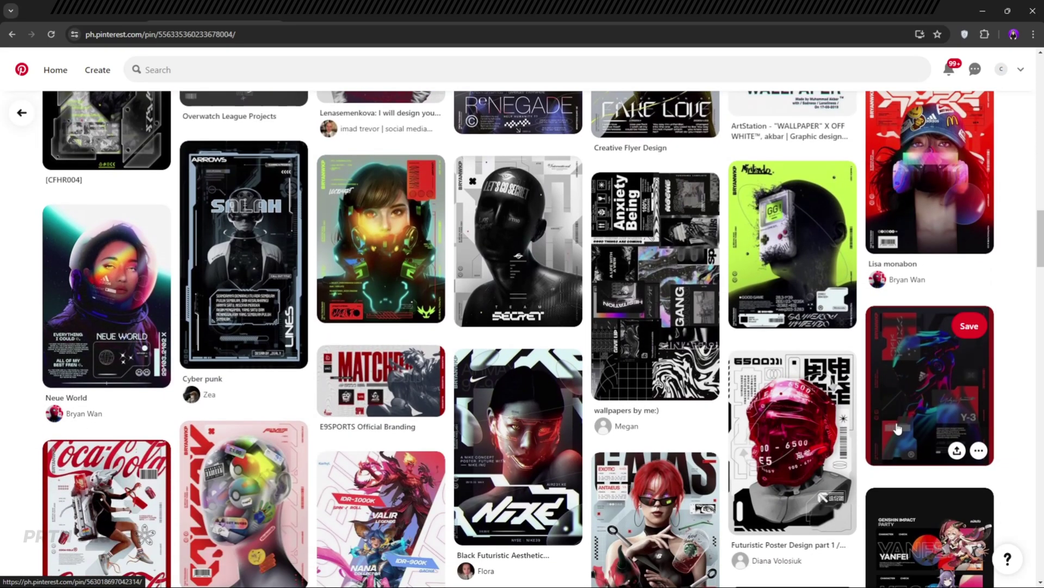
{"action": "scroll", "coordinate": [897, 430], "scroll_direction": "down", "scroll_amount": 4}
{"action": "scroll", "coordinate": [734, 464], "scroll_direction": "down", "scroll_amount": 4}
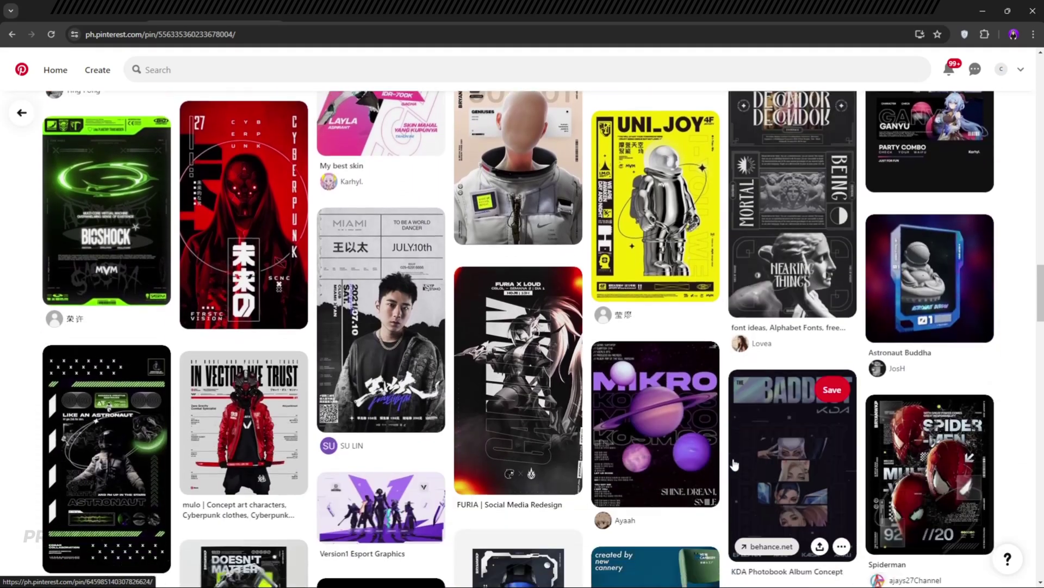
{"action": "scroll", "coordinate": [735, 464], "scroll_direction": "down", "scroll_amount": 3}
{"action": "scroll", "coordinate": [734, 464], "scroll_direction": "down", "scroll_amount": 2}
{"action": "scroll", "coordinate": [734, 464], "scroll_direction": "down", "scroll_amount": 2}
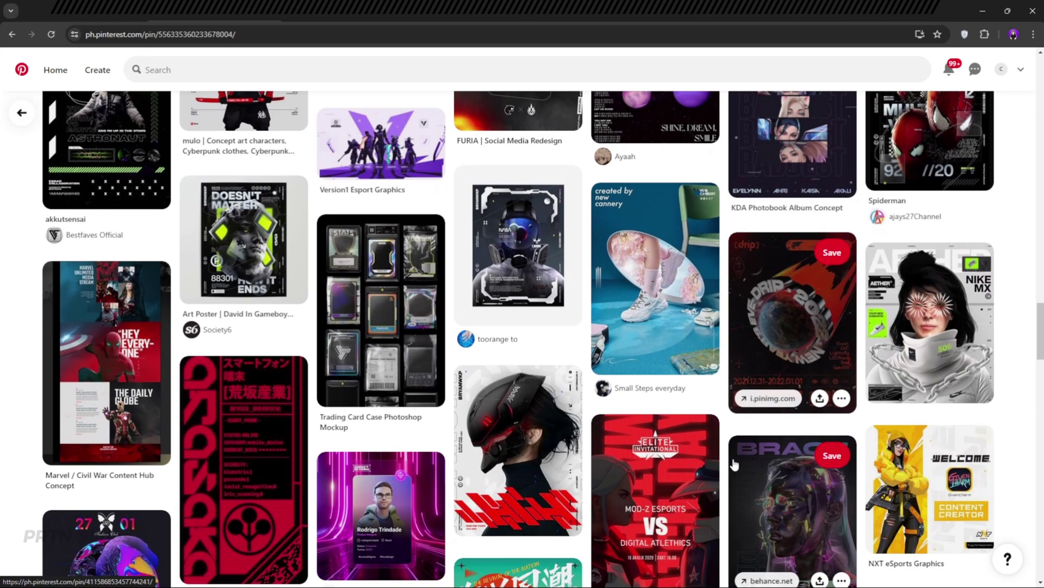
{"action": "scroll", "coordinate": [735, 464], "scroll_direction": "down", "scroll_amount": 1}
{"action": "scroll", "coordinate": [735, 474], "scroll_direction": "down", "scroll_amount": 3}
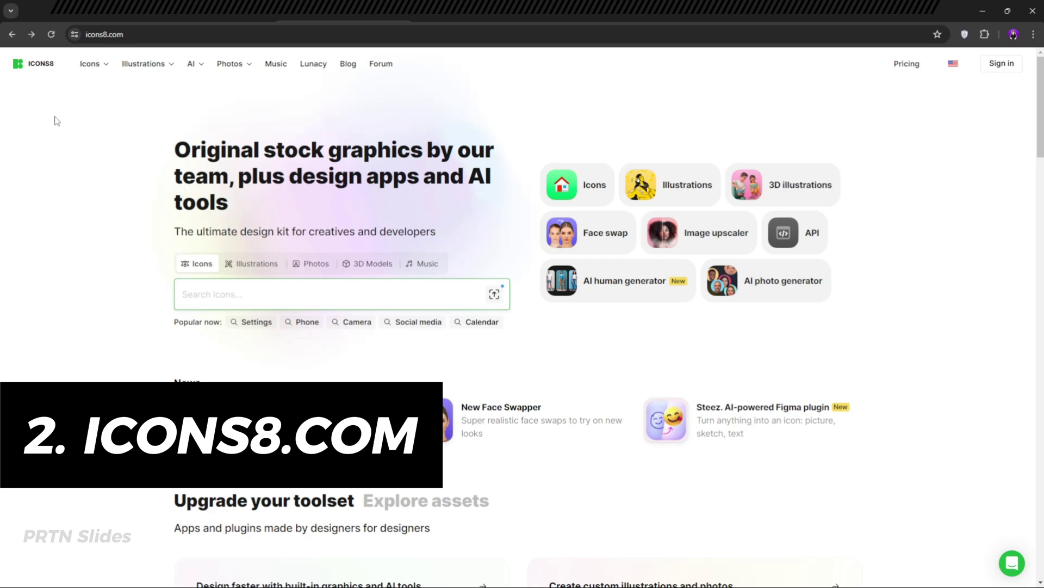
Step: Scroll through the Icons8 home page and back up
{"action": "scroll", "coordinate": [960, 367], "scroll_direction": "down", "scroll_amount": 3}
{"action": "scroll", "coordinate": [962, 370], "scroll_direction": "down", "scroll_amount": 2}
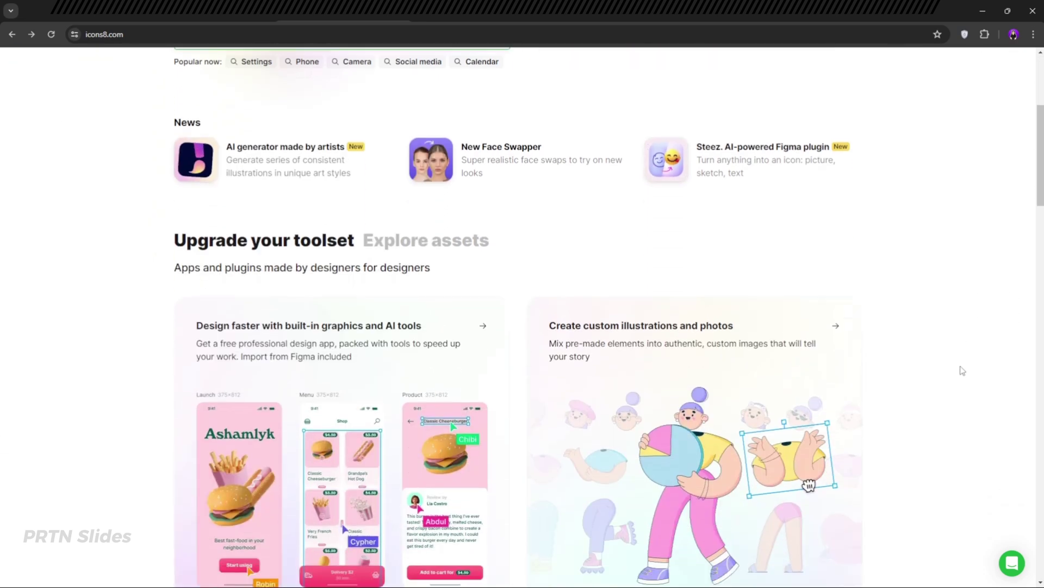
{"action": "scroll", "coordinate": [960, 369], "scroll_direction": "down", "scroll_amount": 4}
{"action": "scroll", "coordinate": [958, 368], "scroll_direction": "down", "scroll_amount": 3}
{"action": "scroll", "coordinate": [959, 368], "scroll_direction": "up", "scroll_amount": 6}
{"action": "scroll", "coordinate": [959, 368], "scroll_direction": "up", "scroll_amount": 6}
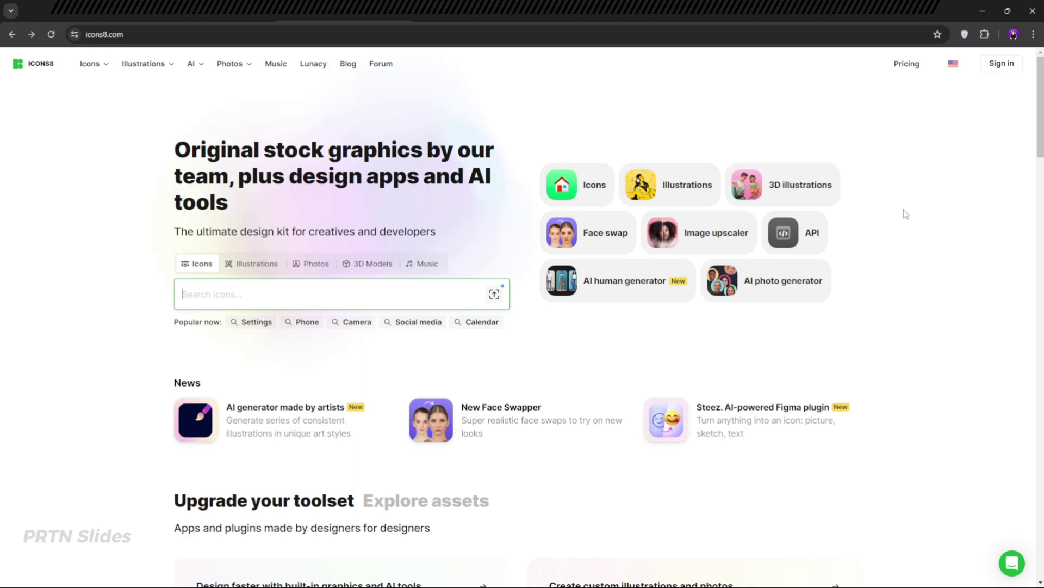
Step: Open the 3D illustrations styles page and browse collections like 3D Glassy and 3D Business
{"action": "left_click", "coordinate": [784, 197]}
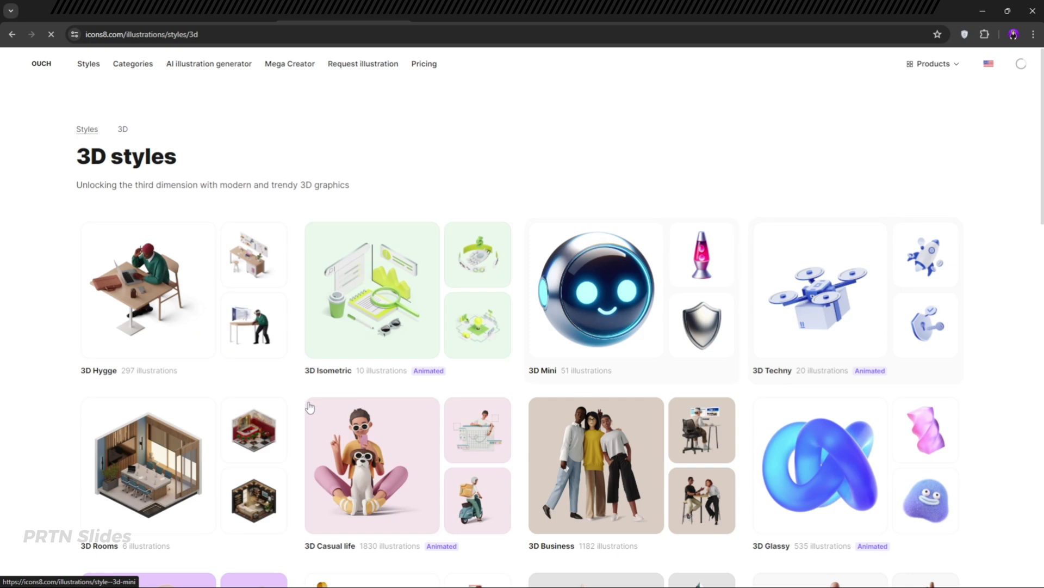
{"action": "scroll", "coordinate": [1, 296], "scroll_direction": "down", "scroll_amount": 3}
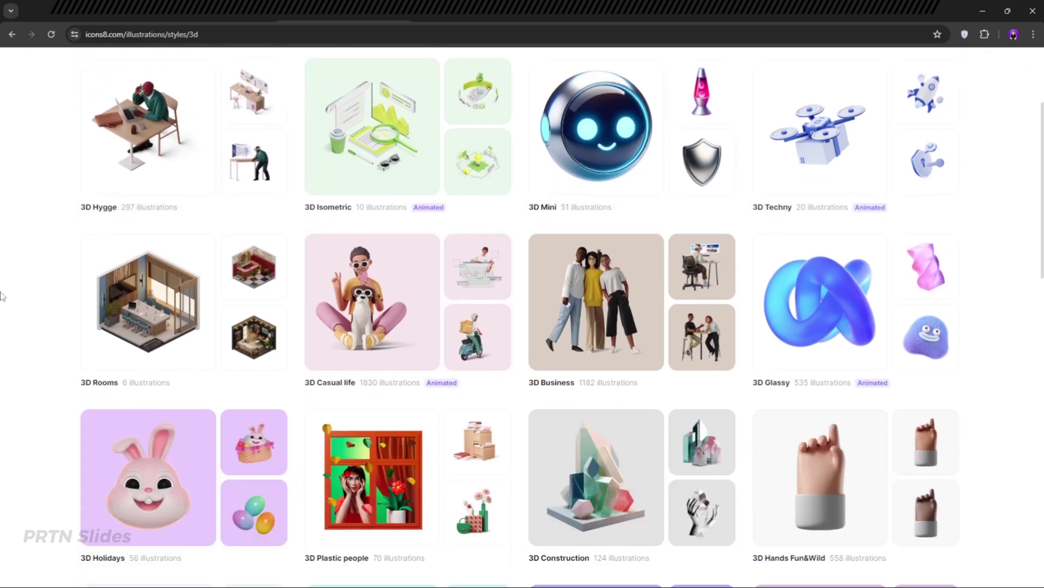
{"action": "scroll", "coordinate": [2, 297], "scroll_direction": "down", "scroll_amount": 3}
{"action": "scroll", "coordinate": [2, 294], "scroll_direction": "up", "scroll_amount": 4}
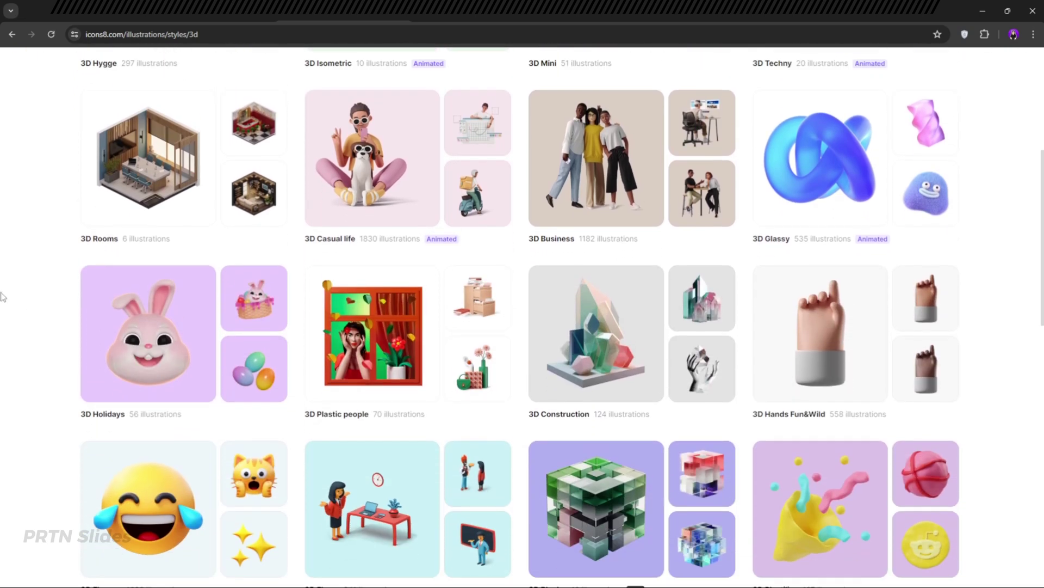
Step: Open the pink twisted cuboid from the 3D Glassy style and browse its related illustrations
{"action": "left_click", "coordinate": [832, 356]}
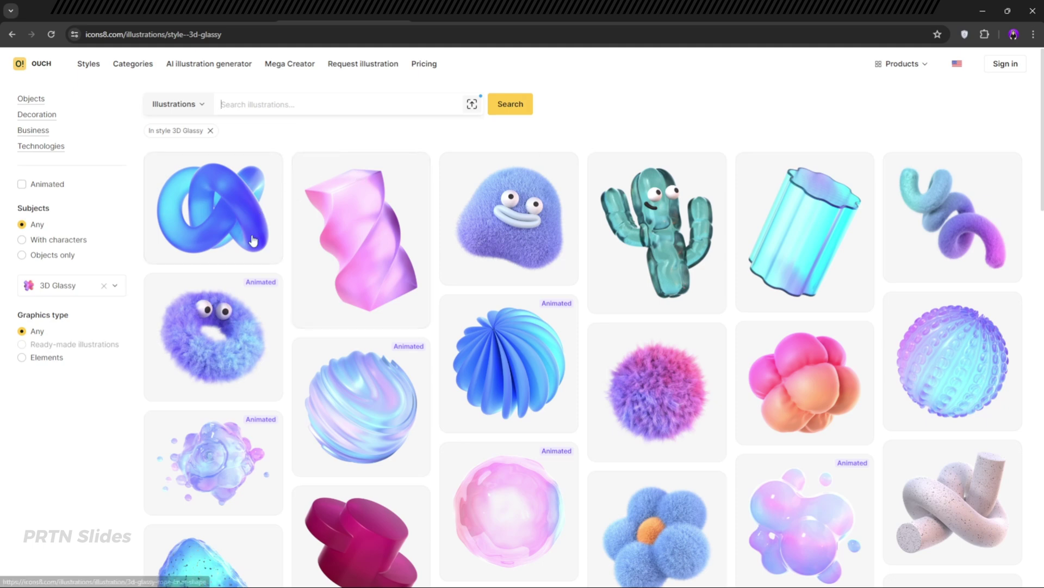
{"action": "left_click", "coordinate": [336, 237]}
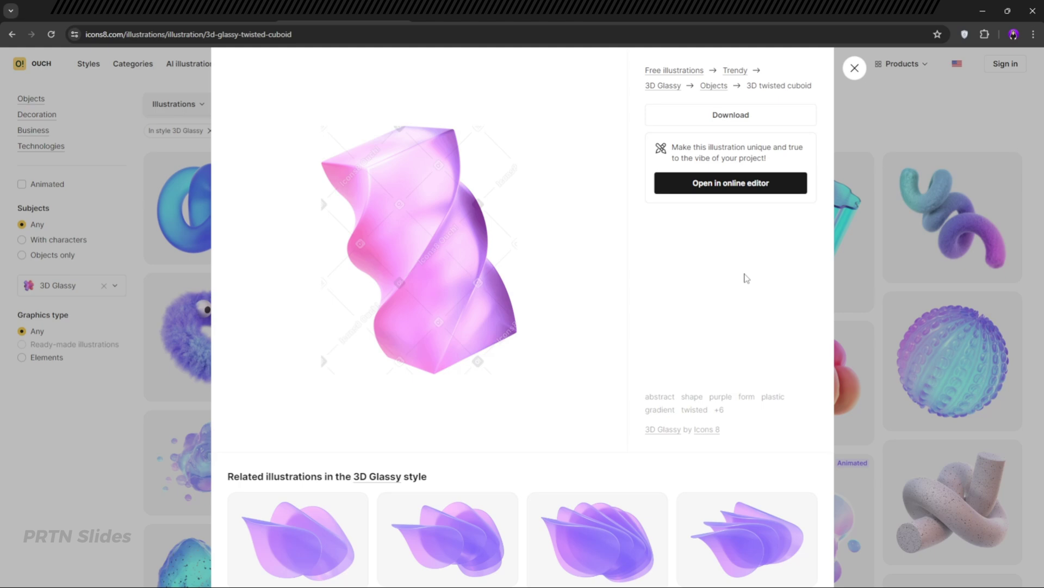
{"action": "scroll", "coordinate": [715, 291], "scroll_direction": "down", "scroll_amount": 1}
{"action": "scroll", "coordinate": [599, 428], "scroll_direction": "down", "scroll_amount": 2}
{"action": "scroll", "coordinate": [599, 428], "scroll_direction": "down", "scroll_amount": 4}
{"action": "scroll", "coordinate": [600, 431], "scroll_direction": "down", "scroll_amount": 2}
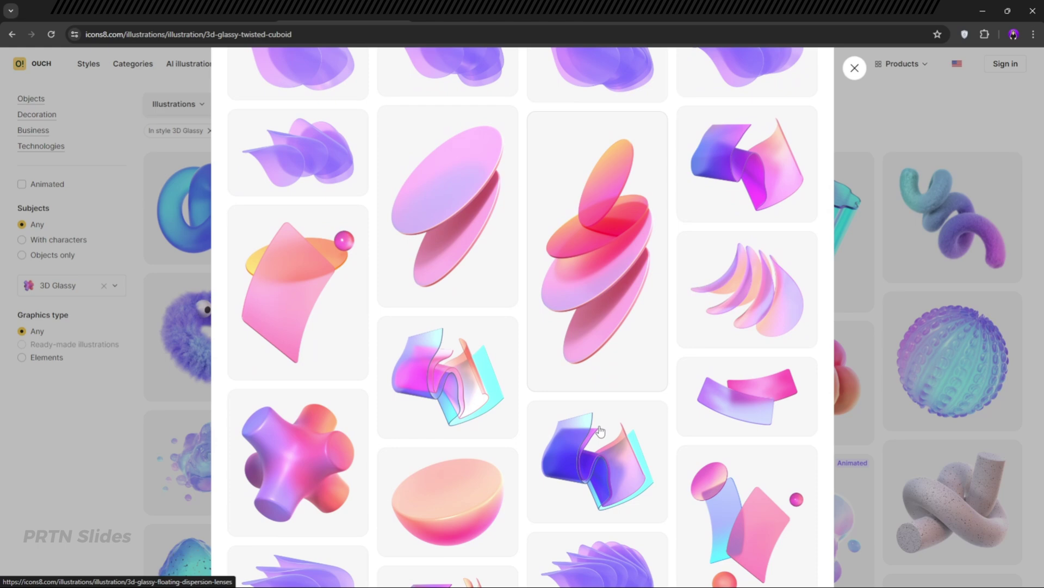
{"action": "scroll", "coordinate": [600, 432], "scroll_direction": "down", "scroll_amount": 3}
{"action": "scroll", "coordinate": [600, 432], "scroll_direction": "down", "scroll_amount": 2}
{"action": "scroll", "coordinate": [600, 431], "scroll_direction": "down", "scroll_amount": 3}
{"action": "scroll", "coordinate": [601, 430], "scroll_direction": "up", "scroll_amount": 2}
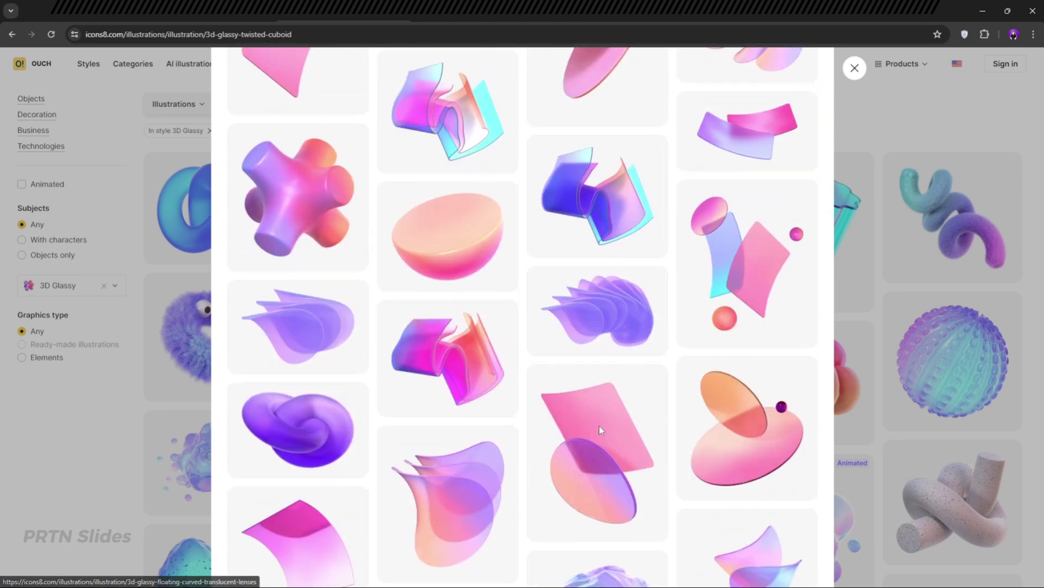
{"action": "scroll", "coordinate": [599, 425], "scroll_direction": "up", "scroll_amount": 5}
{"action": "scroll", "coordinate": [599, 425], "scroll_direction": "up", "scroll_amount": 4}
{"action": "scroll", "coordinate": [599, 425], "scroll_direction": "up", "scroll_amount": 2}
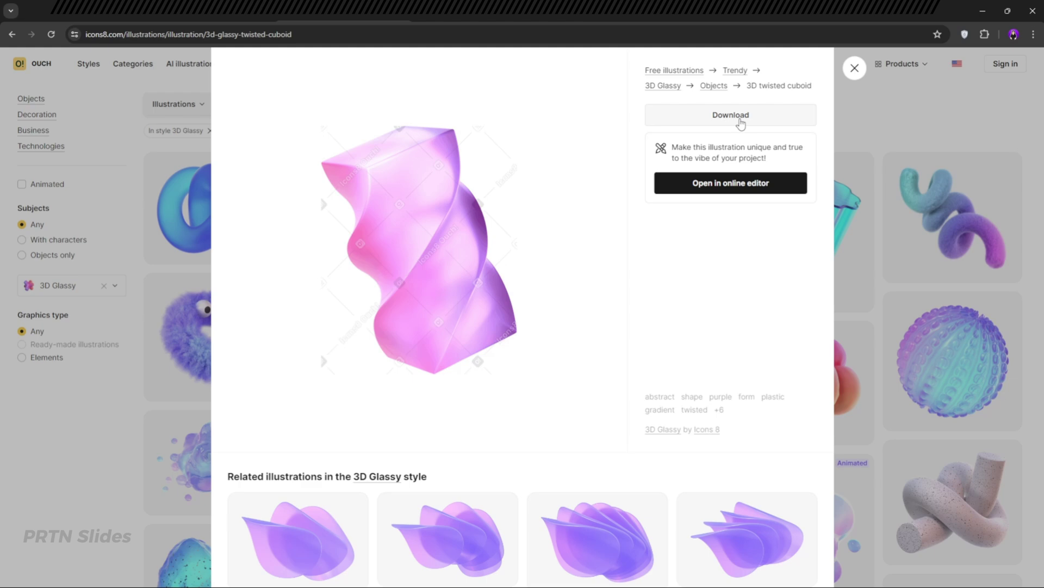
Step: Review the twisted cuboid's download and pricing options, then dismiss the offer and preview
{"action": "left_click", "coordinate": [703, 118]}
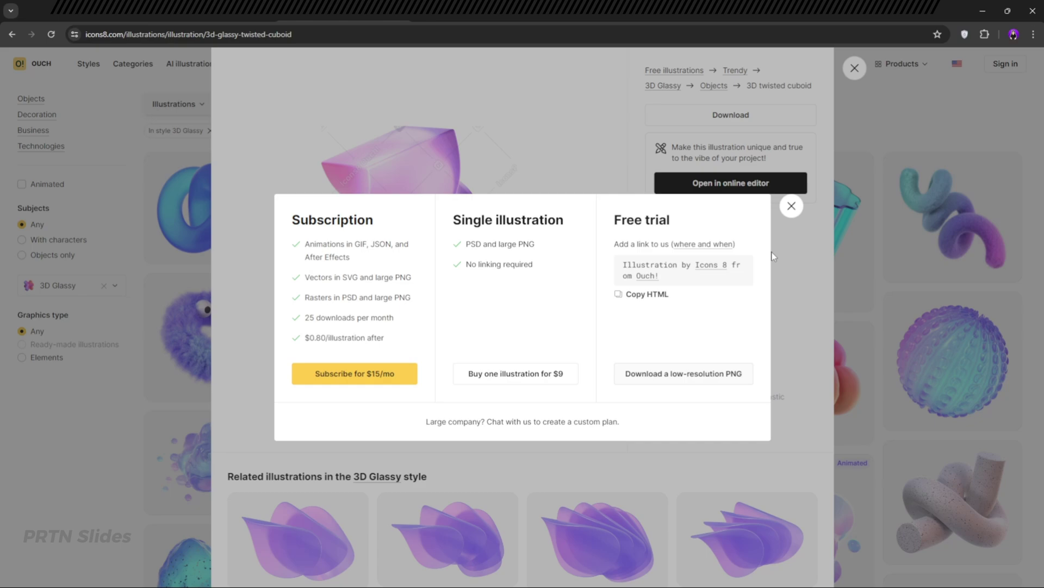
{"action": "left_click", "coordinate": [792, 206]}
{"action": "left_click", "coordinate": [855, 68]}
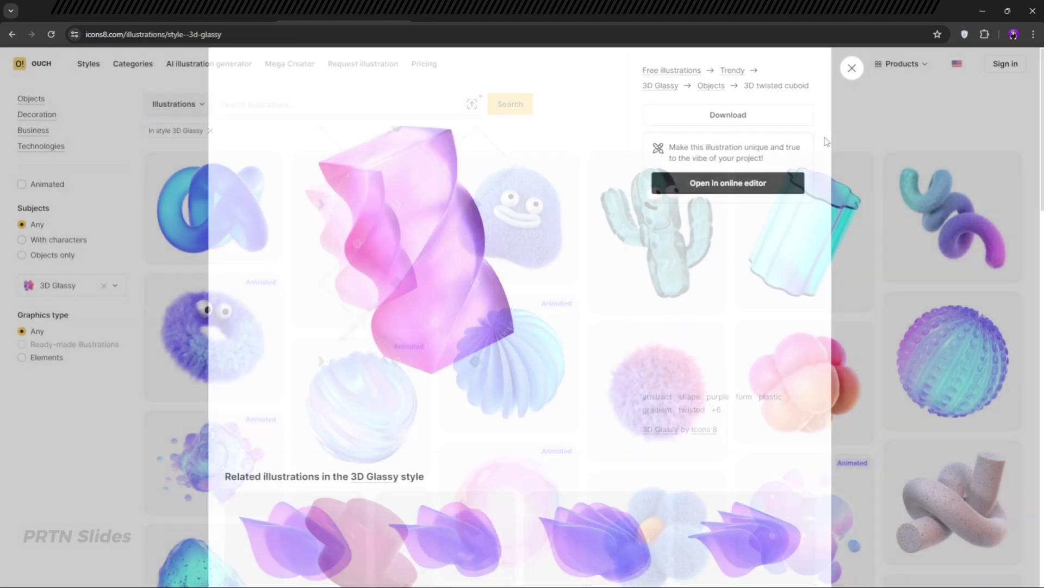
Step: Browse the 3D Glassy gallery and open the 3D twisted cuboid's own page
{"action": "scroll", "coordinate": [567, 488], "scroll_direction": "down", "scroll_amount": 5}
{"action": "scroll", "coordinate": [567, 488], "scroll_direction": "down", "scroll_amount": 4}
{"action": "scroll", "coordinate": [568, 488], "scroll_direction": "down", "scroll_amount": 2}
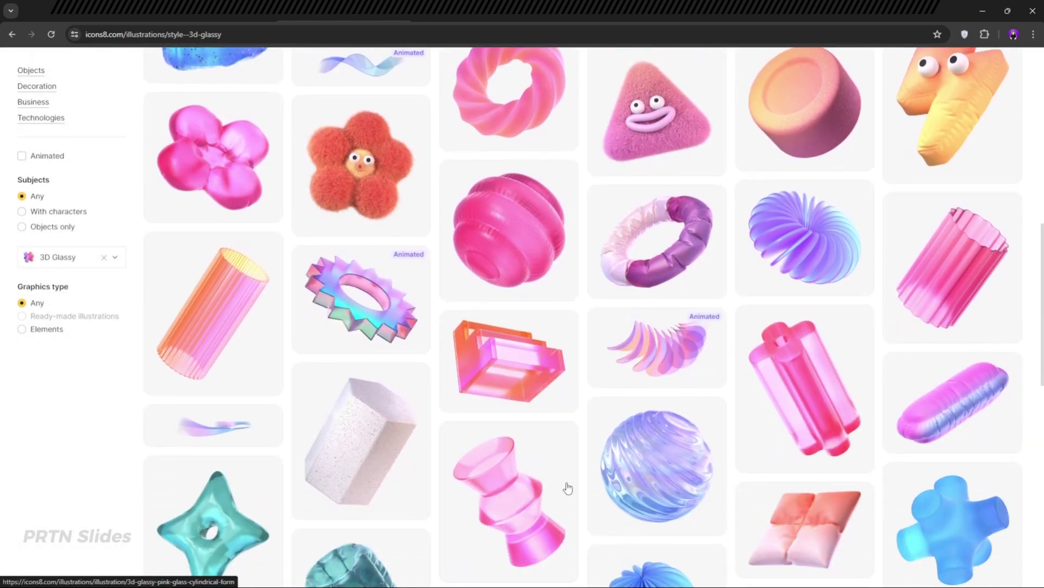
{"action": "scroll", "coordinate": [568, 488], "scroll_direction": "down", "scroll_amount": 4}
{"action": "scroll", "coordinate": [568, 488], "scroll_direction": "up", "scroll_amount": 5}
{"action": "scroll", "coordinate": [564, 484], "scroll_direction": "up", "scroll_amount": 5}
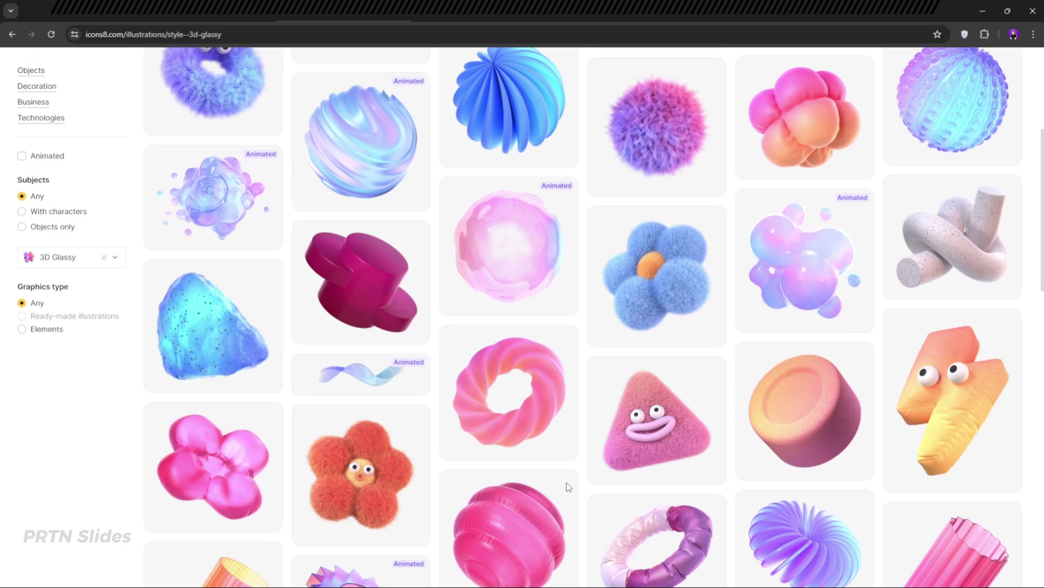
{"action": "scroll", "coordinate": [565, 484], "scroll_direction": "up", "scroll_amount": 5}
{"action": "left_click", "coordinate": [361, 239]}
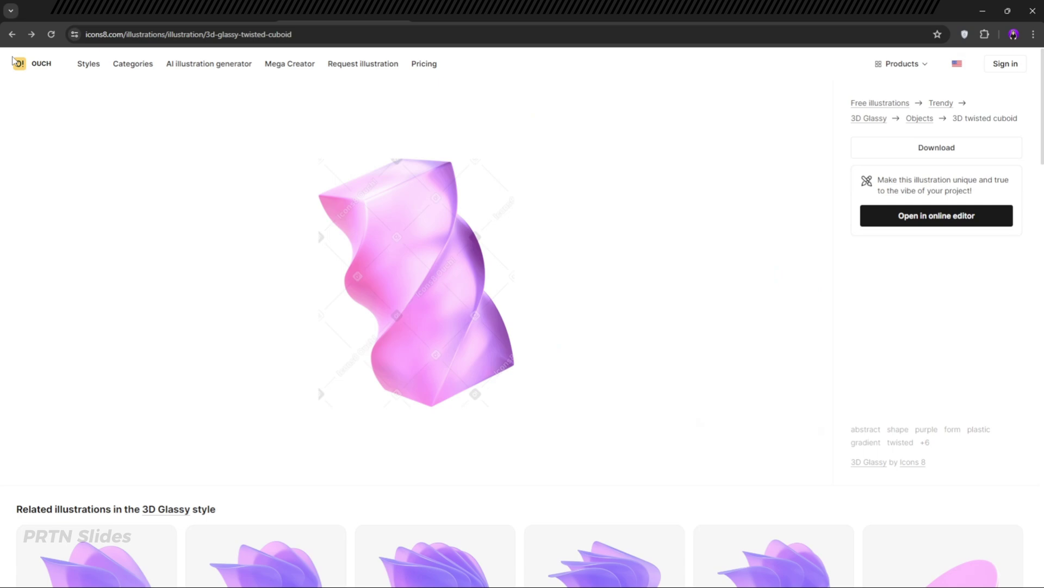
Step: Return to the 3D styles overview and browse down the 3D Business people illustrations
{"action": "left_click", "coordinate": [12, 34]}
{"action": "left_click", "coordinate": [707, 348]}
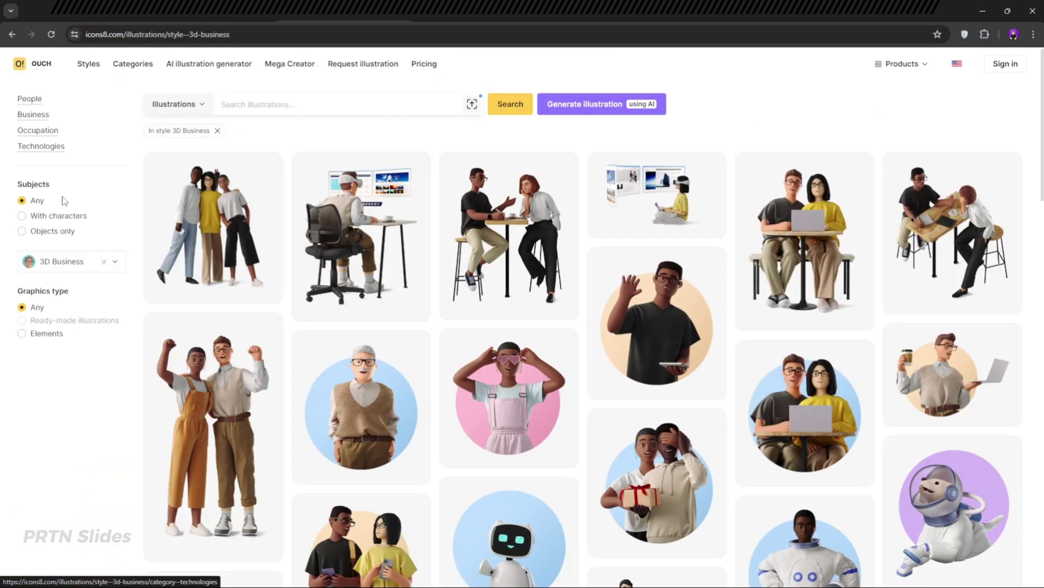
{"action": "scroll", "coordinate": [732, 135], "scroll_direction": "down", "scroll_amount": 3}
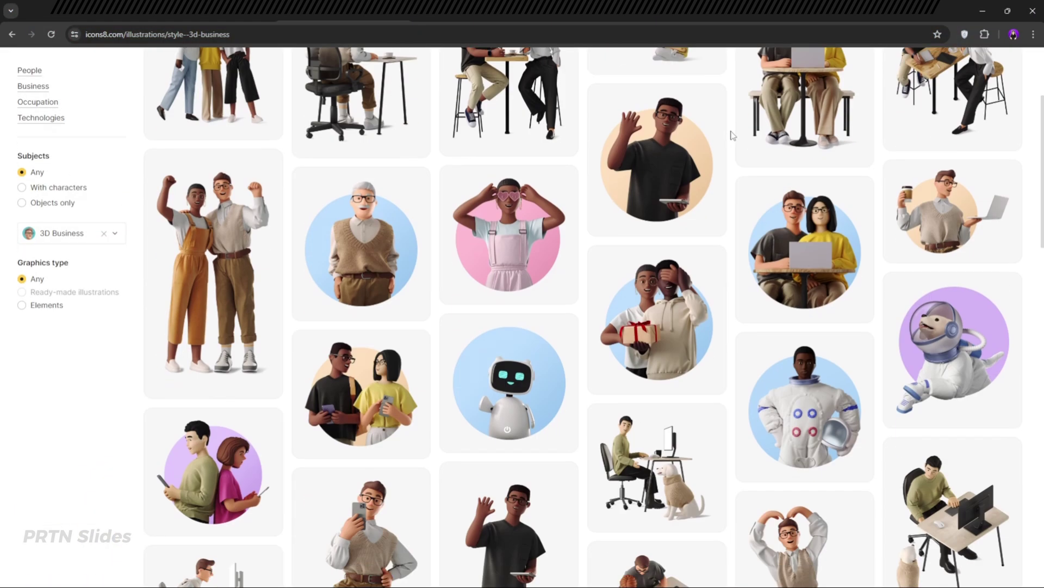
{"action": "scroll", "coordinate": [732, 135], "scroll_direction": "down", "scroll_amount": 1}
{"action": "scroll", "coordinate": [858, 401], "scroll_direction": "down", "scroll_amount": 1}
{"action": "scroll", "coordinate": [858, 401], "scroll_direction": "down", "scroll_amount": 3}
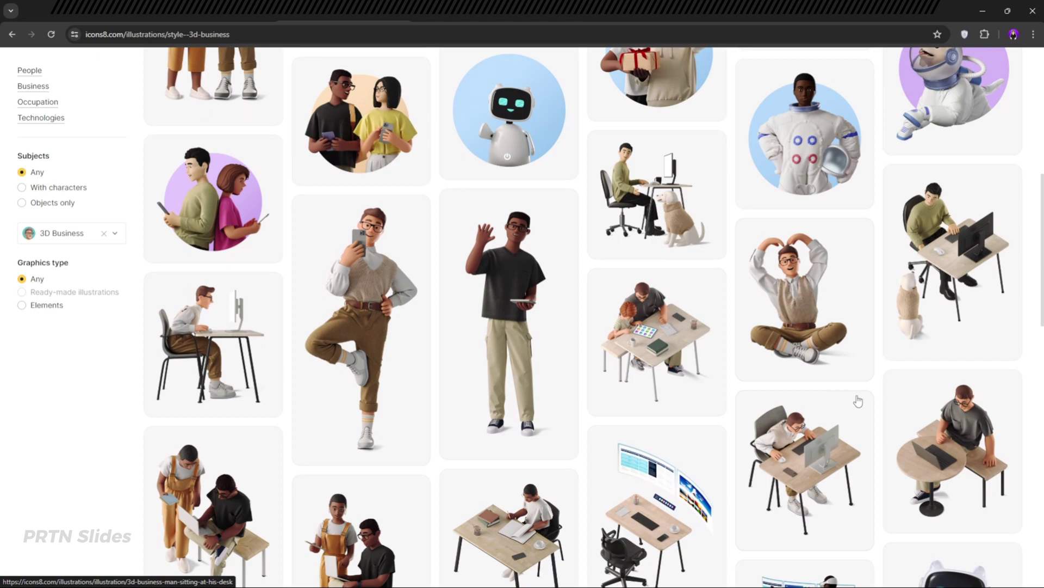
{"action": "scroll", "coordinate": [858, 401], "scroll_direction": "down", "scroll_amount": 5}
{"action": "scroll", "coordinate": [858, 401], "scroll_direction": "down", "scroll_amount": 3}
{"action": "scroll", "coordinate": [858, 401], "scroll_direction": "down", "scroll_amount": 2}
Step: Scroll back up through the 3D Business illustration grid
{"action": "scroll", "coordinate": [858, 401], "scroll_direction": "up", "scroll_amount": 4}
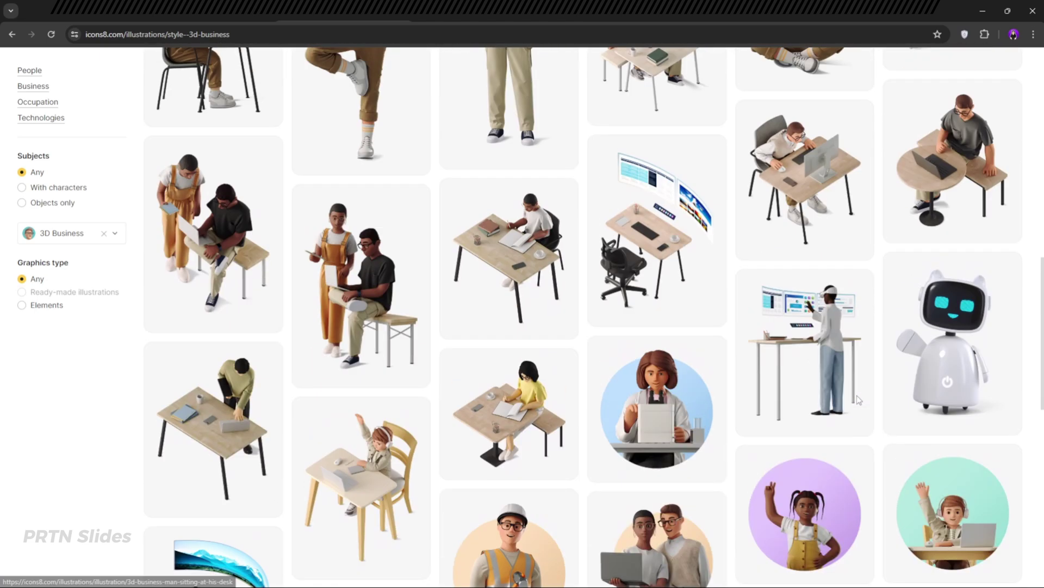
{"action": "scroll", "coordinate": [858, 400], "scroll_direction": "up", "scroll_amount": 5}
{"action": "scroll", "coordinate": [858, 401], "scroll_direction": "up", "scroll_amount": 5}
{"action": "scroll", "coordinate": [858, 401], "scroll_direction": "up", "scroll_amount": 5}
{"action": "scroll", "coordinate": [858, 401], "scroll_direction": "up", "scroll_amount": 5}
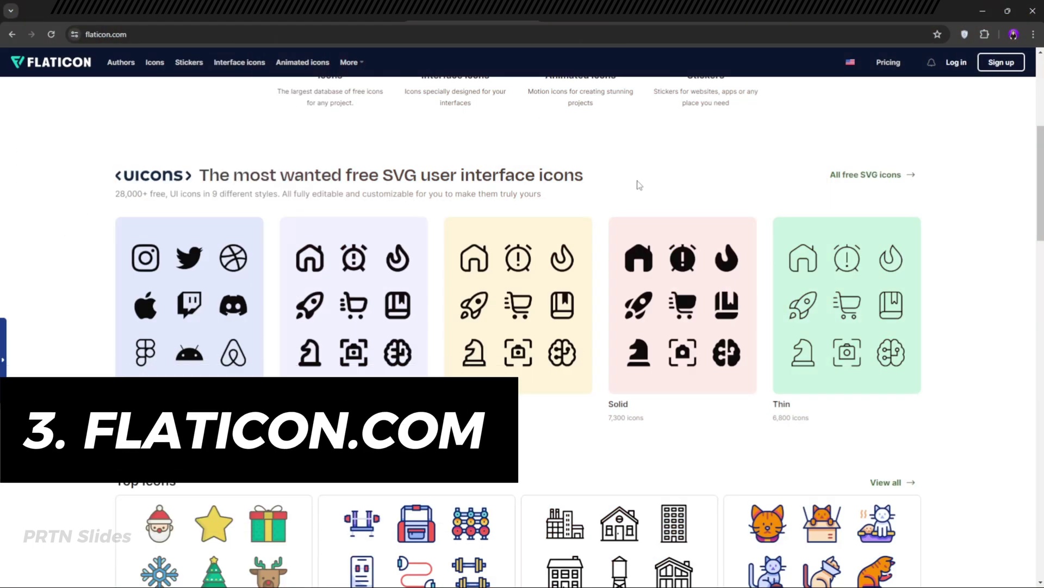
Step: Scroll Flaticon's homepage to the uicons section and open the Brands icon font set
{"action": "scroll", "coordinate": [642, 191], "scroll_direction": "up", "scroll_amount": 6}
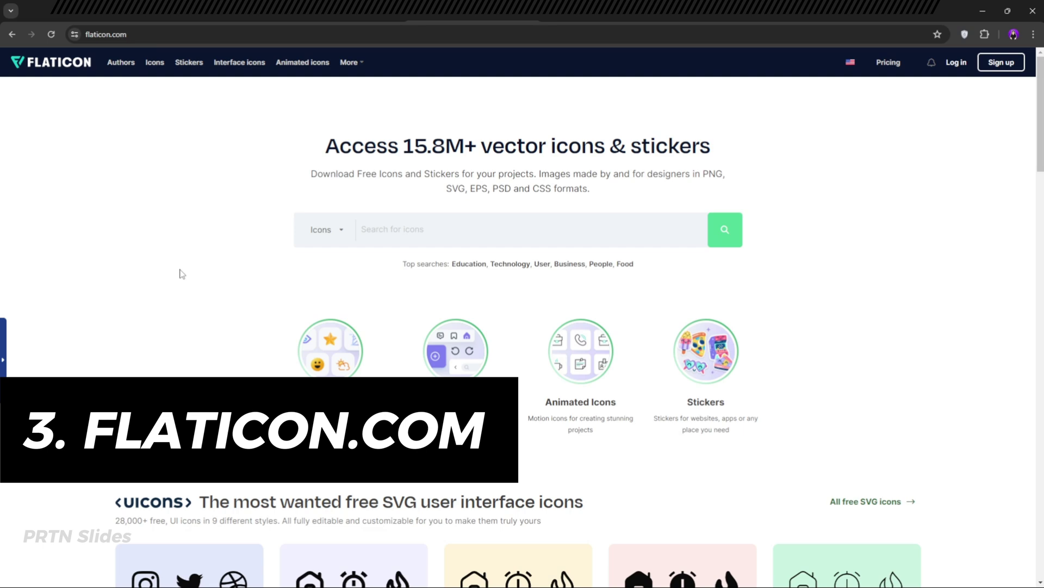
{"action": "scroll", "coordinate": [193, 275], "scroll_direction": "down", "scroll_amount": 5}
{"action": "scroll", "coordinate": [53, 328], "scroll_direction": "down", "scroll_amount": 1}
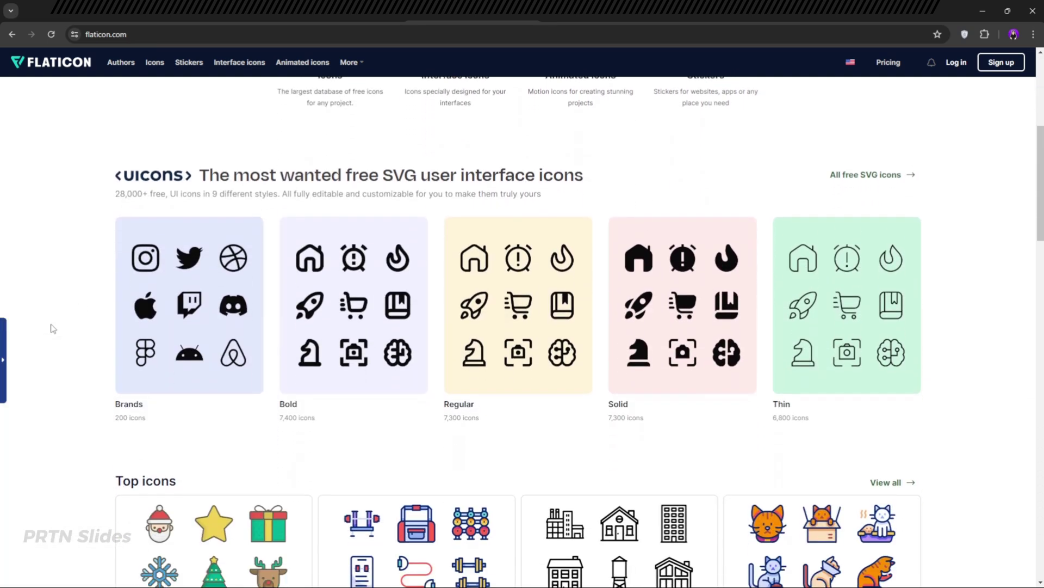
{"action": "scroll", "coordinate": [53, 328], "scroll_direction": "down", "scroll_amount": 1}
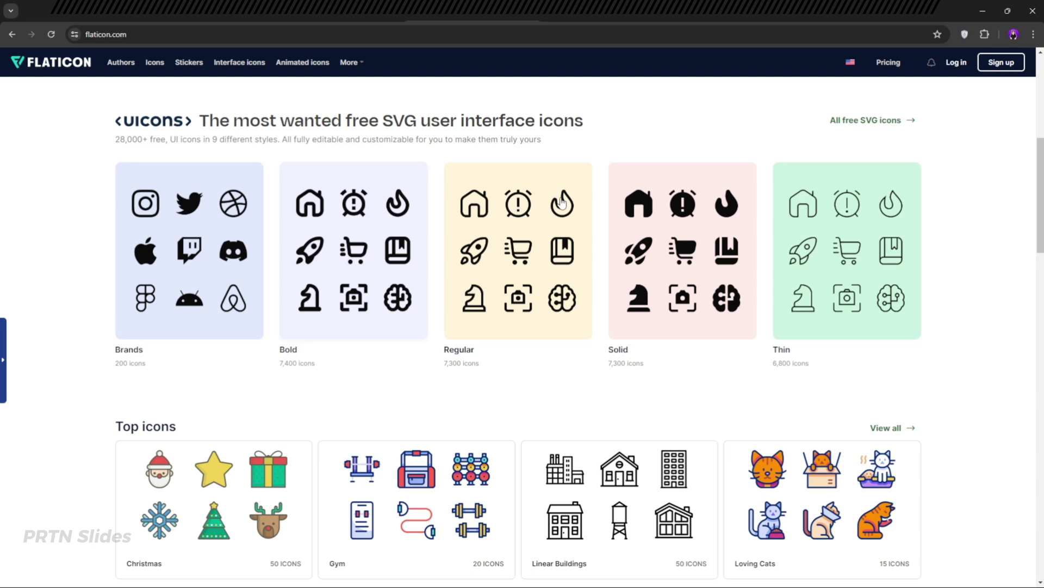
{"action": "left_click", "coordinate": [246, 173]}
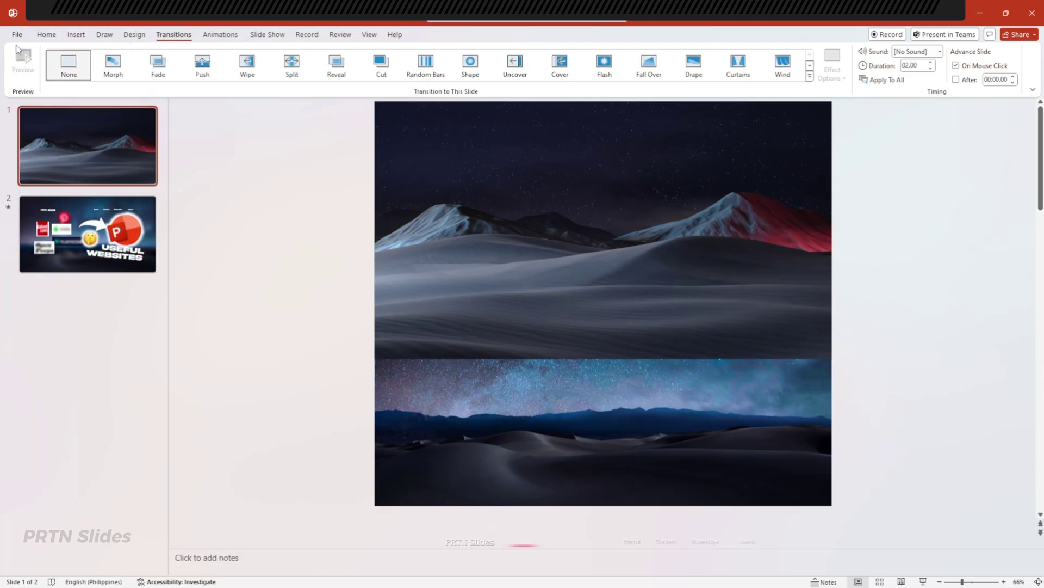
Step: Open PowerPoint's stock Icons library for comparison, then bring Flaticon's brand icons page back
{"action": "left_click", "coordinate": [265, 61]}
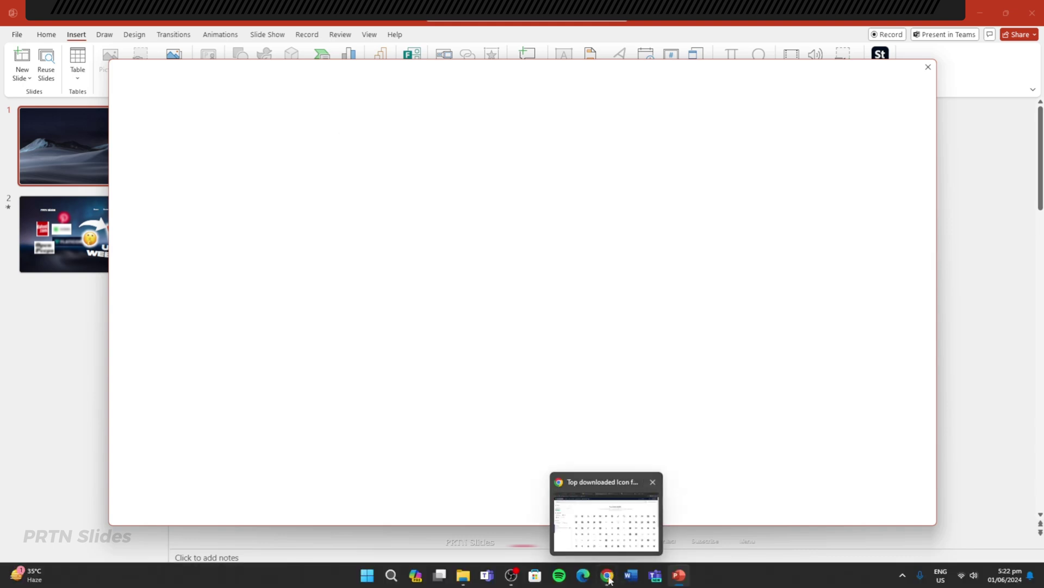
{"action": "left_click", "coordinate": [609, 580]}
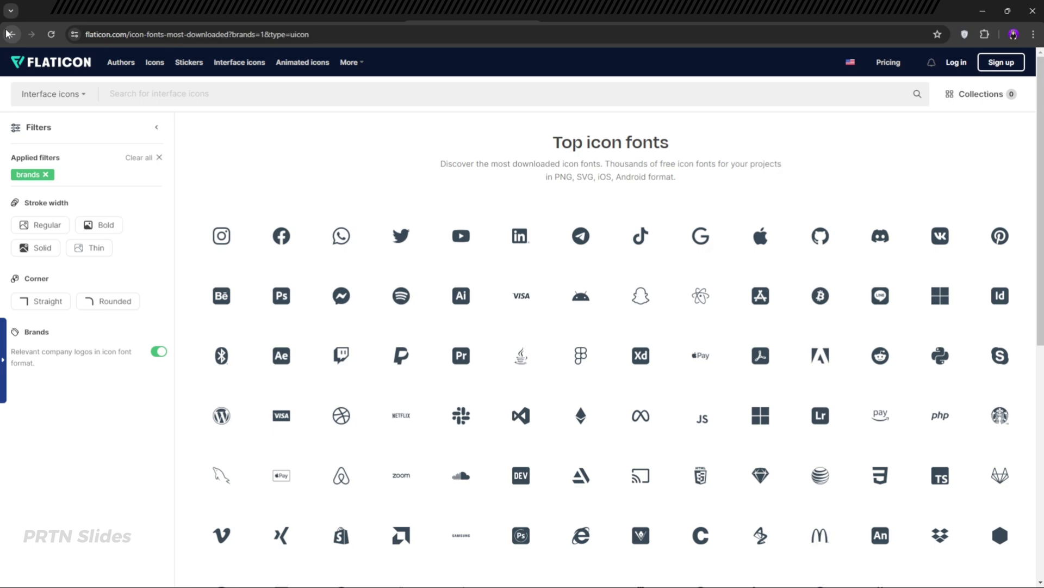
Step: Return to Flaticon's homepage and scroll through Top icons and Top stickers, then back to the top
{"action": "left_click", "coordinate": [461, 295]}
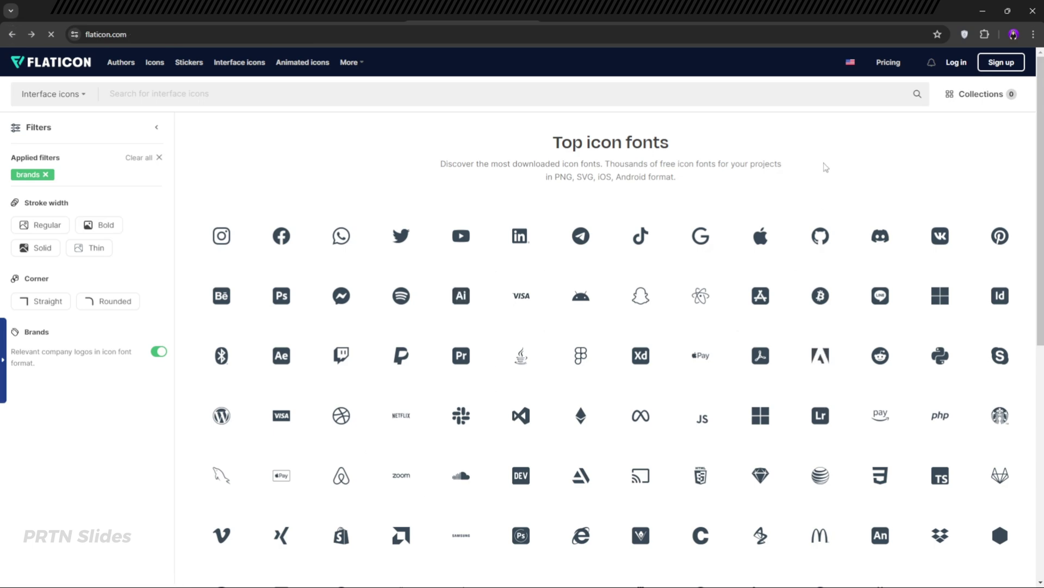
{"action": "scroll", "coordinate": [819, 275], "scroll_direction": "down", "scroll_amount": 3}
{"action": "scroll", "coordinate": [896, 398], "scroll_direction": "down", "scroll_amount": 3}
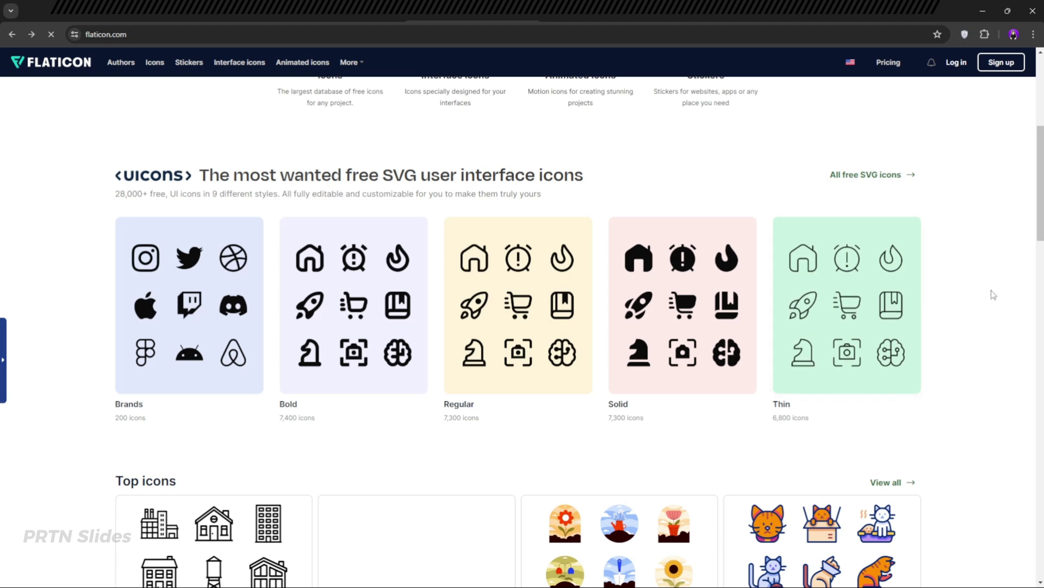
{"action": "scroll", "coordinate": [949, 318], "scroll_direction": "down", "scroll_amount": 3}
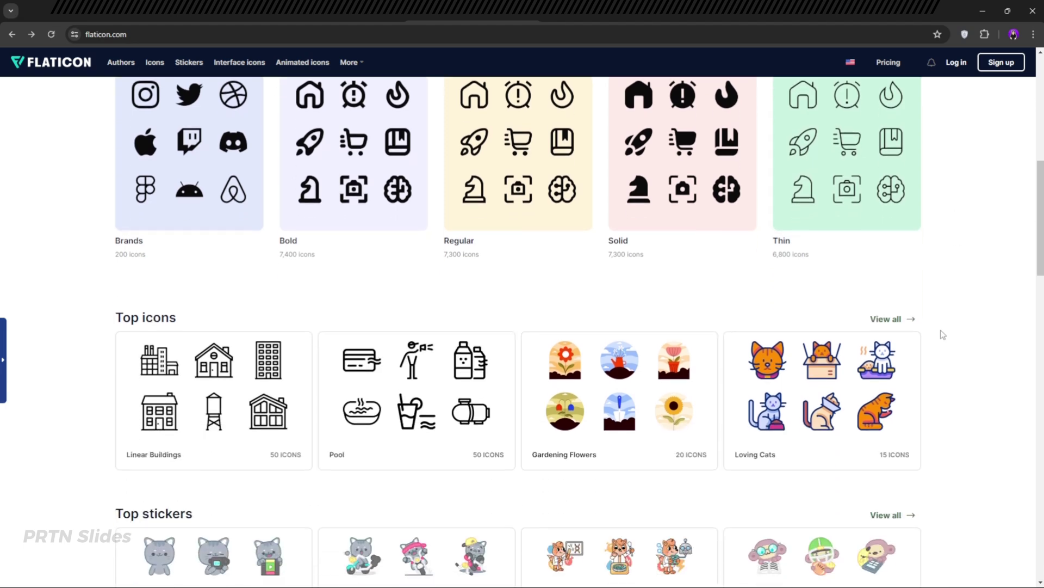
{"action": "scroll", "coordinate": [943, 334], "scroll_direction": "down", "scroll_amount": 2}
{"action": "scroll", "coordinate": [944, 333], "scroll_direction": "down", "scroll_amount": 2}
{"action": "scroll", "coordinate": [949, 329], "scroll_direction": "down", "scroll_amount": 2}
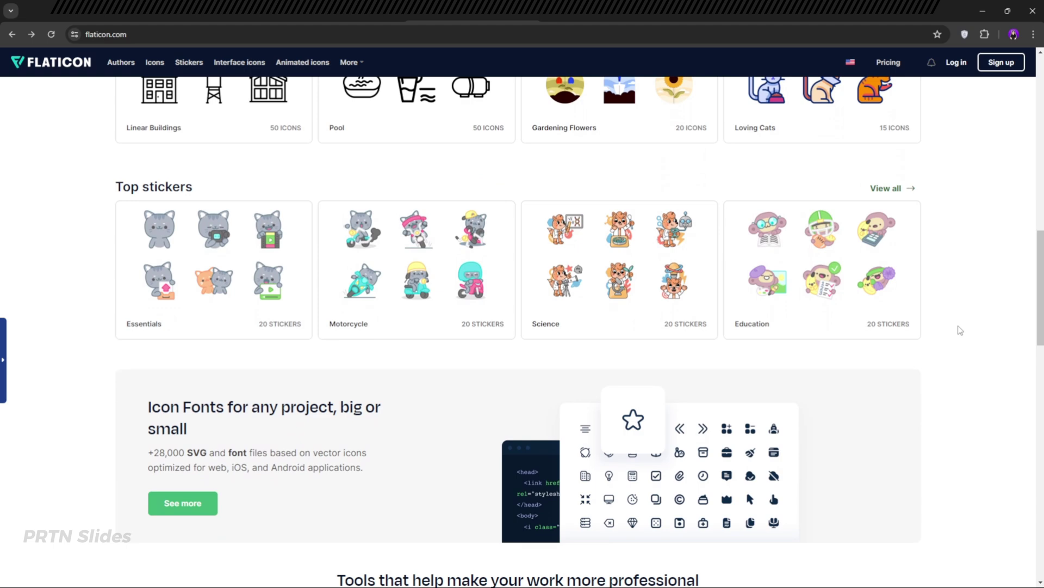
{"action": "scroll", "coordinate": [952, 329], "scroll_direction": "up", "scroll_amount": 4}
{"action": "scroll", "coordinate": [960, 330], "scroll_direction": "up", "scroll_amount": 1}
{"action": "scroll", "coordinate": [961, 329], "scroll_direction": "up", "scroll_amount": 4}
{"action": "scroll", "coordinate": [968, 326], "scroll_direction": "up", "scroll_amount": 2}
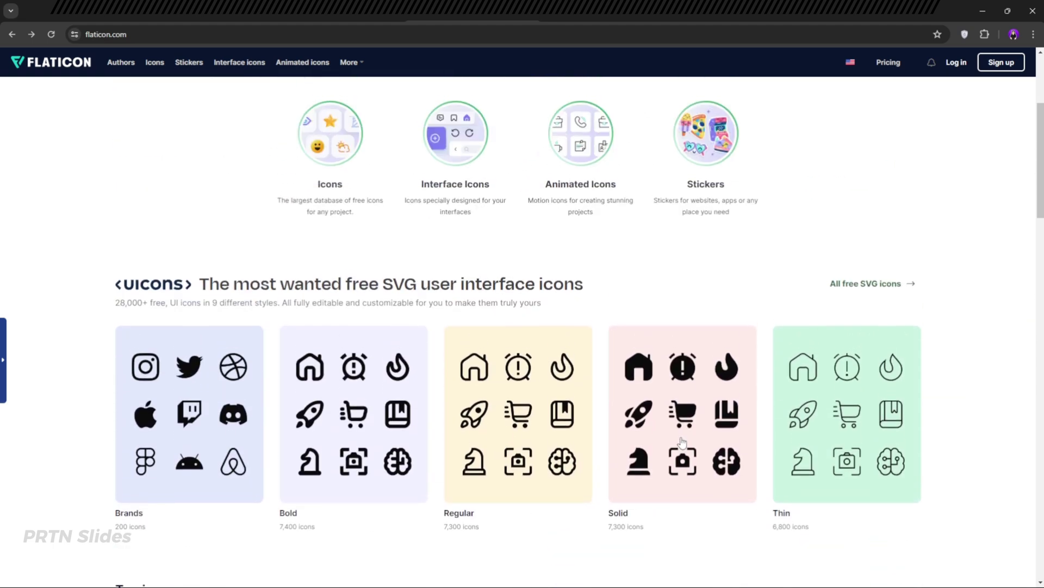
{"action": "scroll", "coordinate": [968, 326], "scroll_direction": "up", "scroll_amount": 3}
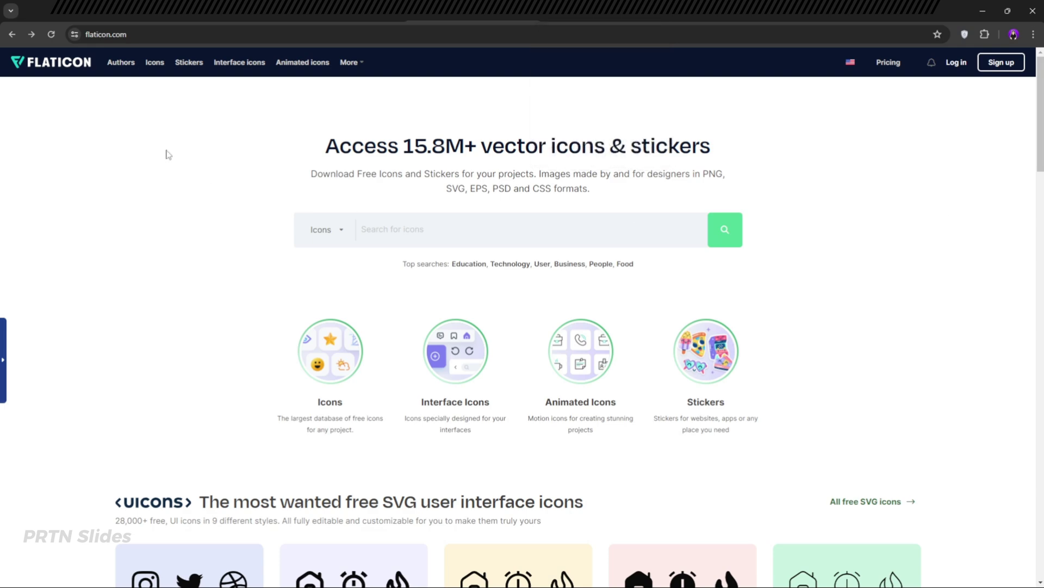
Step: Show the Open Peeps illustration homepage, then switch to PowerPoint's Stock Images window
{"action": "left_click", "coordinate": [601, 11]}
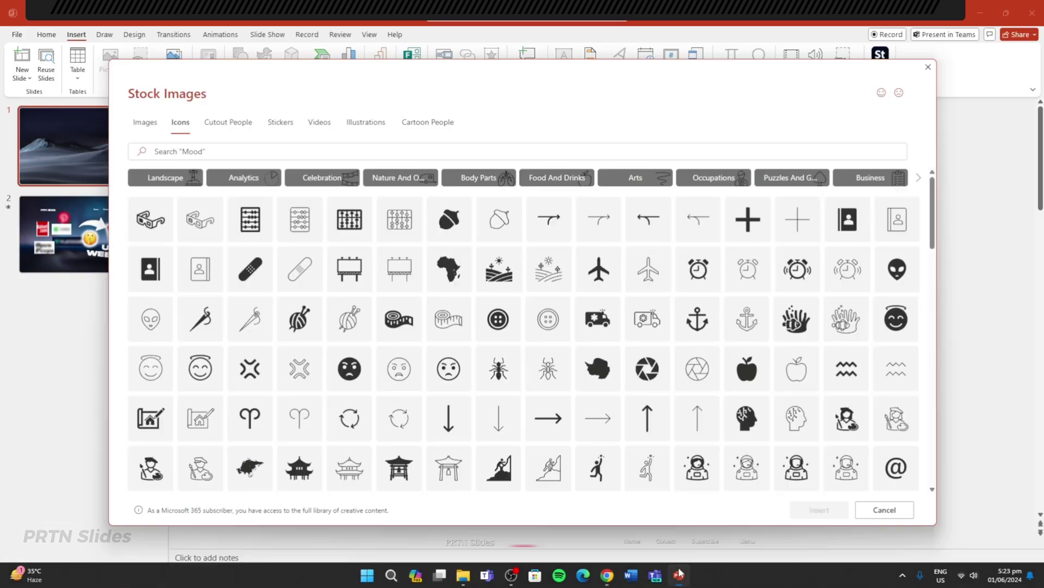
{"action": "left_click", "coordinate": [679, 578]}
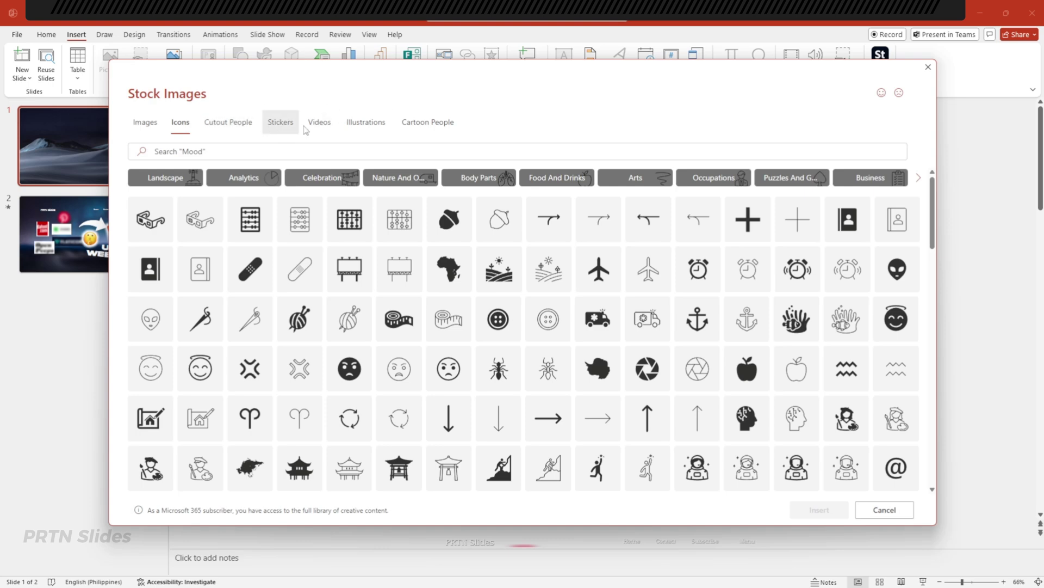
Step: Show PowerPoint's Cartoon People stock illustrations and scroll down through them
{"action": "left_click", "coordinate": [455, 136]}
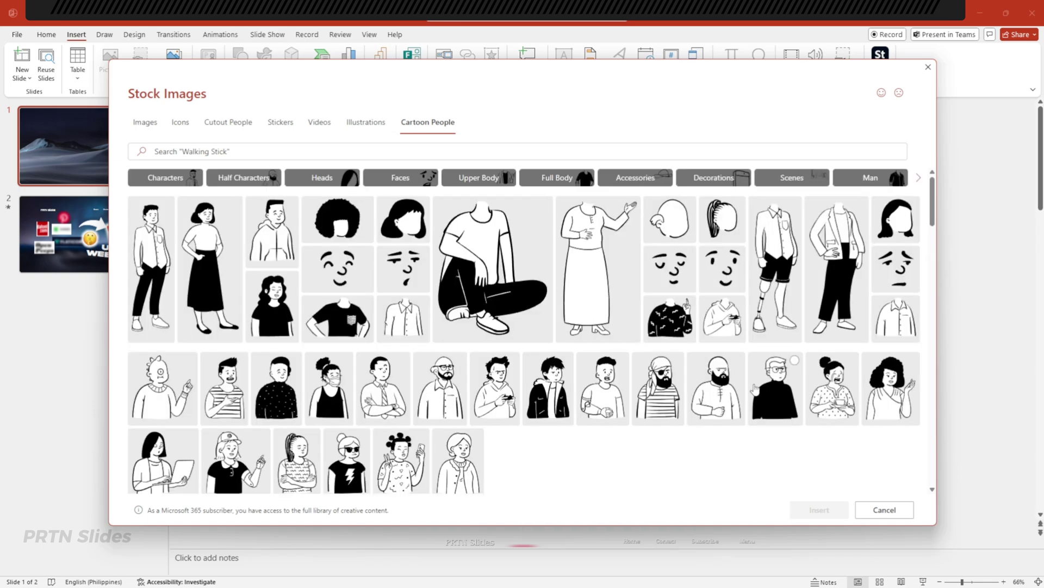
{"action": "left_click_drag", "start_coordinate": [933, 186], "coordinate": [936, 267]}
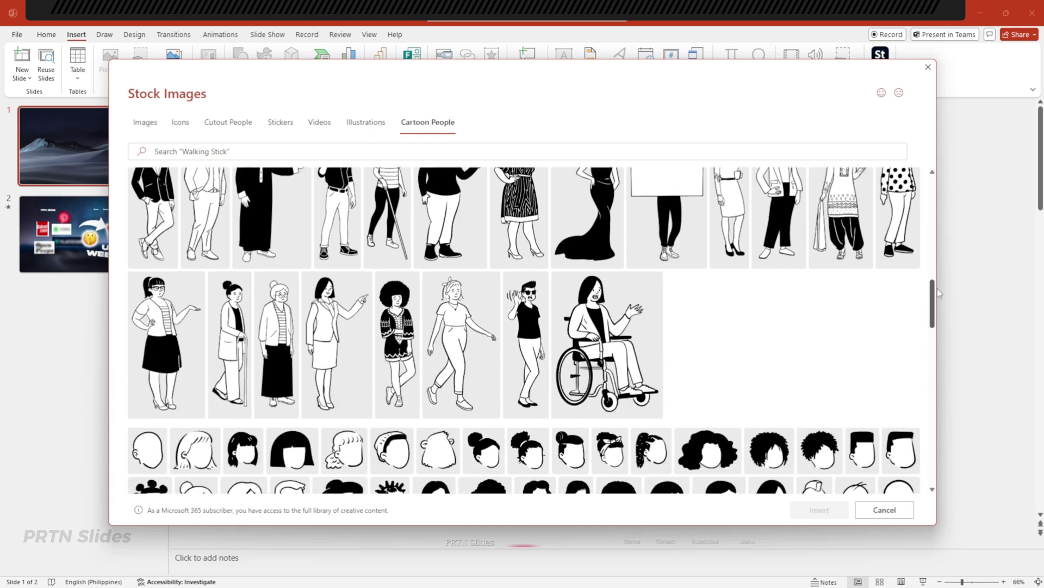
{"action": "left_click_drag", "start_coordinate": [936, 266], "coordinate": [942, 299]}
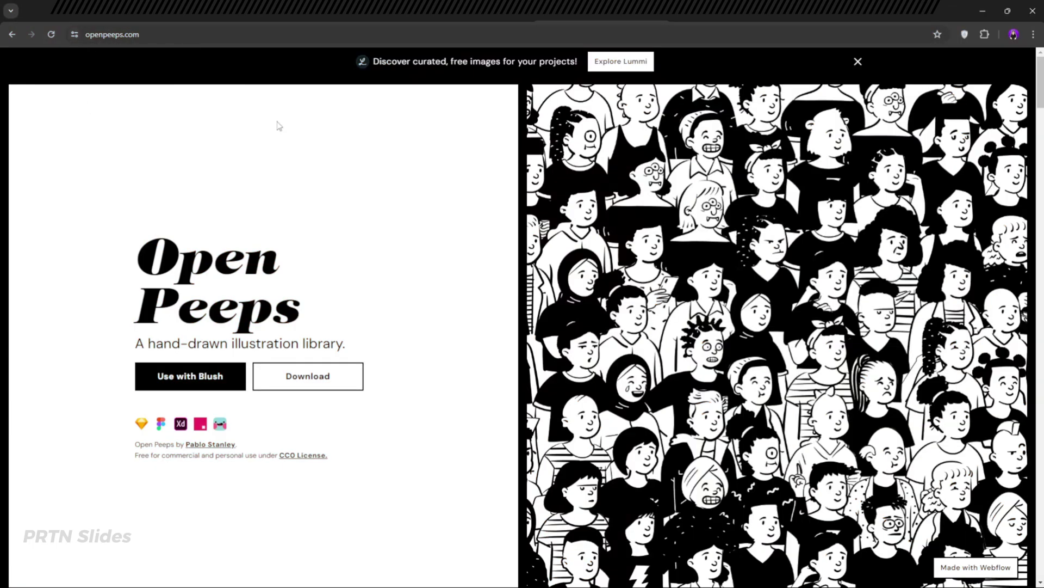
Step: Scroll through the Open Peeps homepage, including mixing a Peep and busts, then back to the top
{"action": "scroll", "coordinate": [431, 437], "scroll_direction": "down", "scroll_amount": 10}
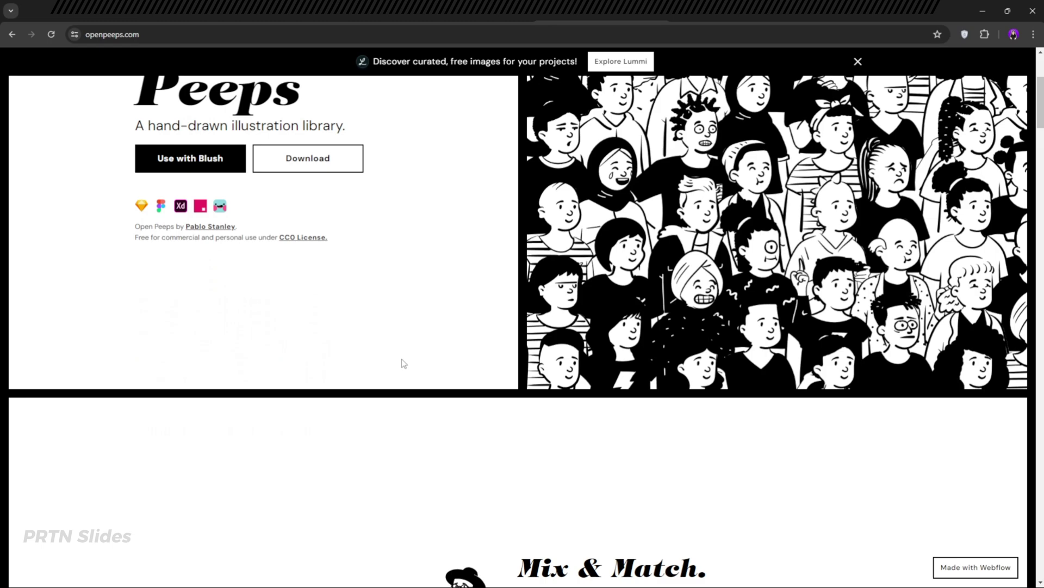
{"action": "scroll", "coordinate": [403, 363], "scroll_direction": "down", "scroll_amount": 5}
{"action": "scroll", "coordinate": [406, 354], "scroll_direction": "down", "scroll_amount": 5}
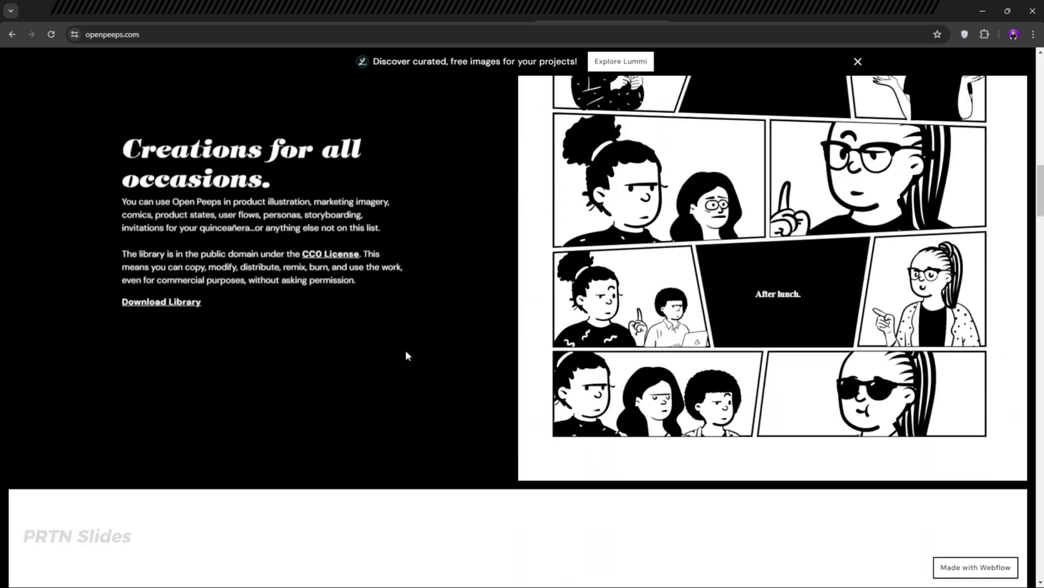
{"action": "scroll", "coordinate": [406, 354], "scroll_direction": "down", "scroll_amount": 5}
{"action": "scroll", "coordinate": [408, 345], "scroll_direction": "down", "scroll_amount": 5}
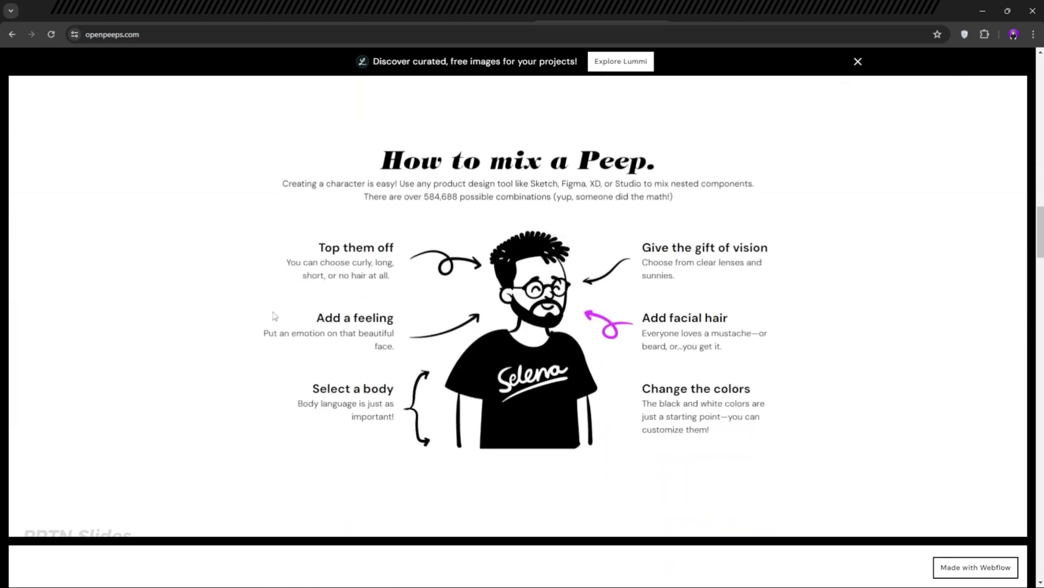
{"action": "scroll", "coordinate": [357, 296], "scroll_direction": "down", "scroll_amount": 4}
{"action": "scroll", "coordinate": [357, 296], "scroll_direction": "down", "scroll_amount": 4}
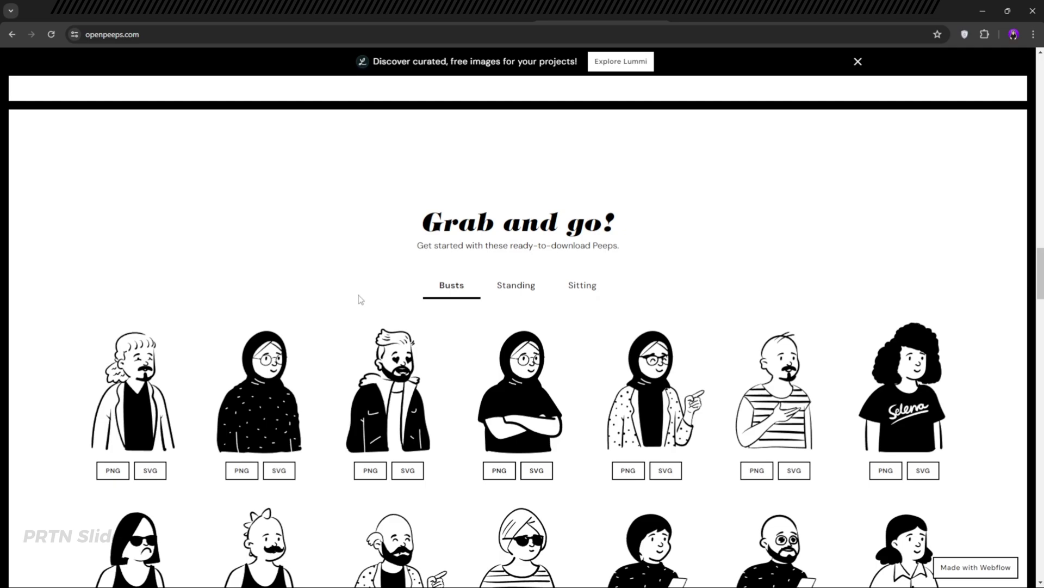
{"action": "scroll", "coordinate": [360, 324], "scroll_direction": "down", "scroll_amount": 2}
{"action": "scroll", "coordinate": [310, 345], "scroll_direction": "up", "scroll_amount": 5}
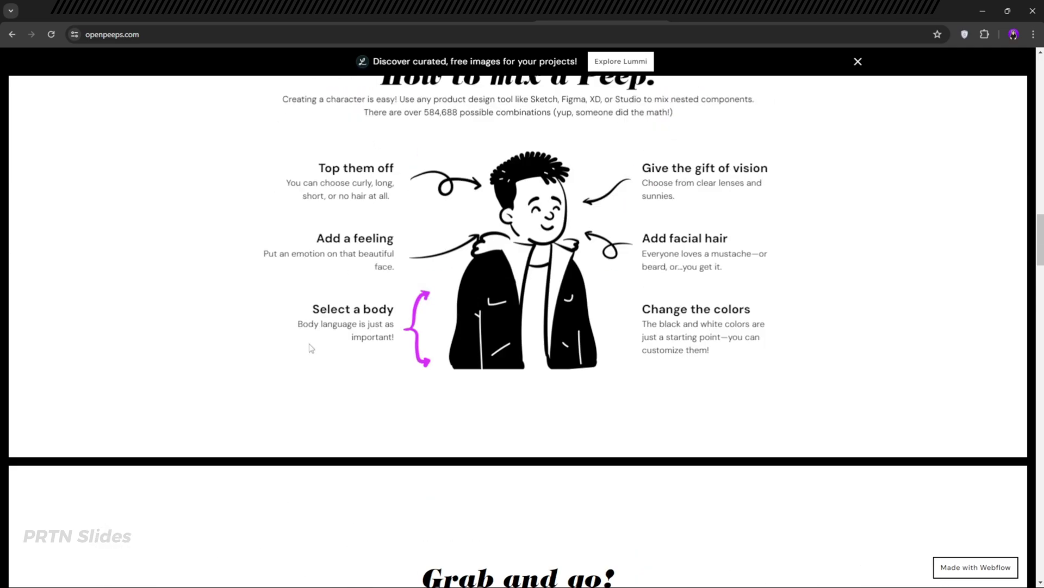
{"action": "scroll", "coordinate": [344, 338], "scroll_direction": "up", "scroll_amount": 5}
{"action": "scroll", "coordinate": [354, 340], "scroll_direction": "up", "scroll_amount": 5}
{"action": "scroll", "coordinate": [354, 340], "scroll_direction": "up", "scroll_amount": 5}
{"action": "scroll", "coordinate": [408, 349], "scroll_direction": "up", "scroll_amount": 4}
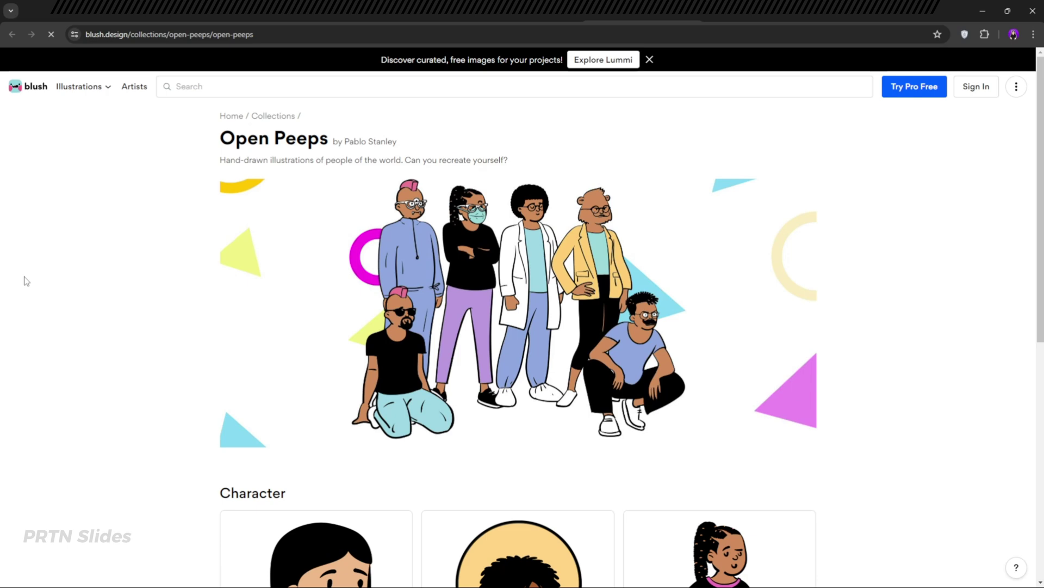
Step: Open the Sitting character from the Character grid in Blush's editor
{"action": "scroll", "coordinate": [185, 334], "scroll_direction": "down", "scroll_amount": 2}
{"action": "scroll", "coordinate": [185, 338], "scroll_direction": "down", "scroll_amount": 2}
{"action": "scroll", "coordinate": [182, 340], "scroll_direction": "down", "scroll_amount": 3}
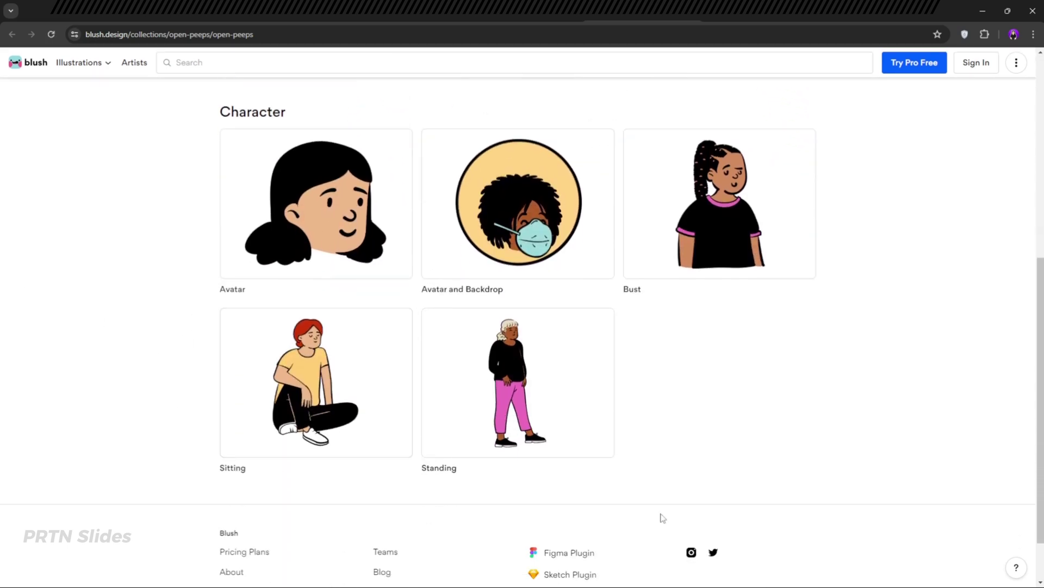
{"action": "left_click", "coordinate": [303, 384]}
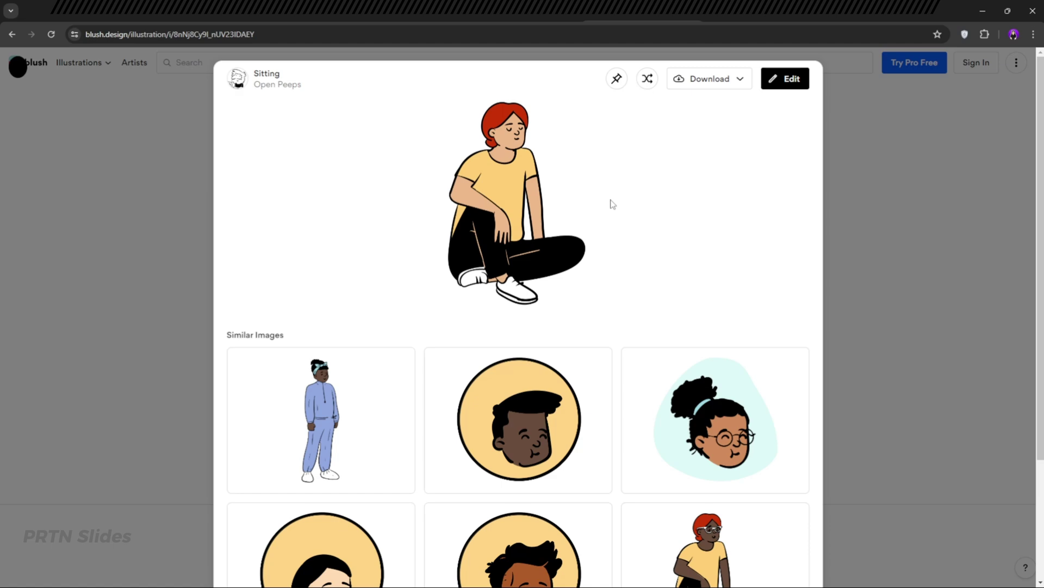
{"action": "left_click", "coordinate": [785, 80]}
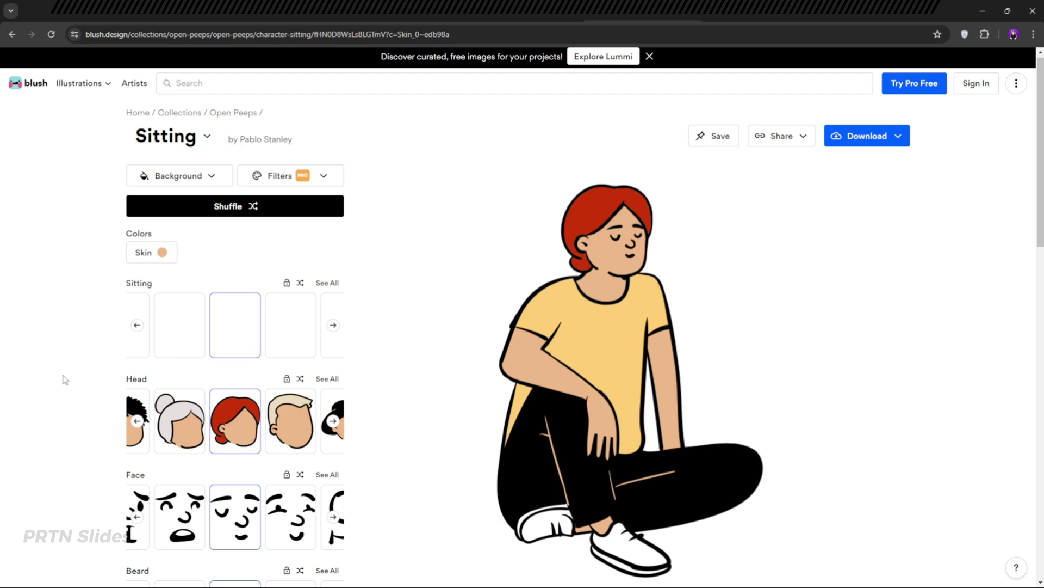
Step: Browse the Head, Face, Beard and Accessories options without changing the character
{"action": "scroll", "coordinate": [61, 377], "scroll_direction": "down", "scroll_amount": 1}
{"action": "left_click", "coordinate": [333, 370]}
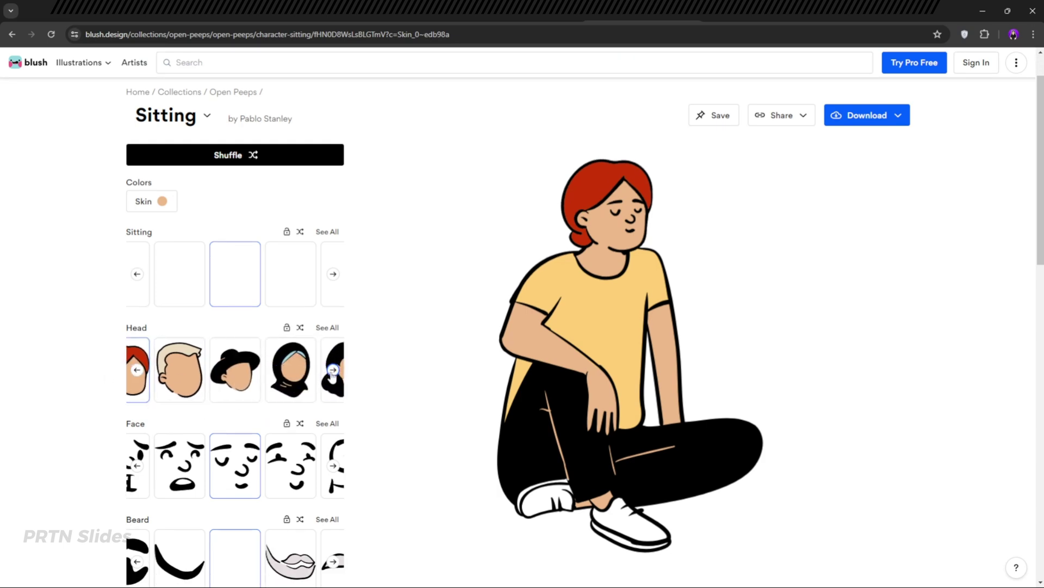
{"action": "left_click", "coordinate": [333, 370]}
{"action": "left_click", "coordinate": [332, 370]}
{"action": "left_click", "coordinate": [333, 465]}
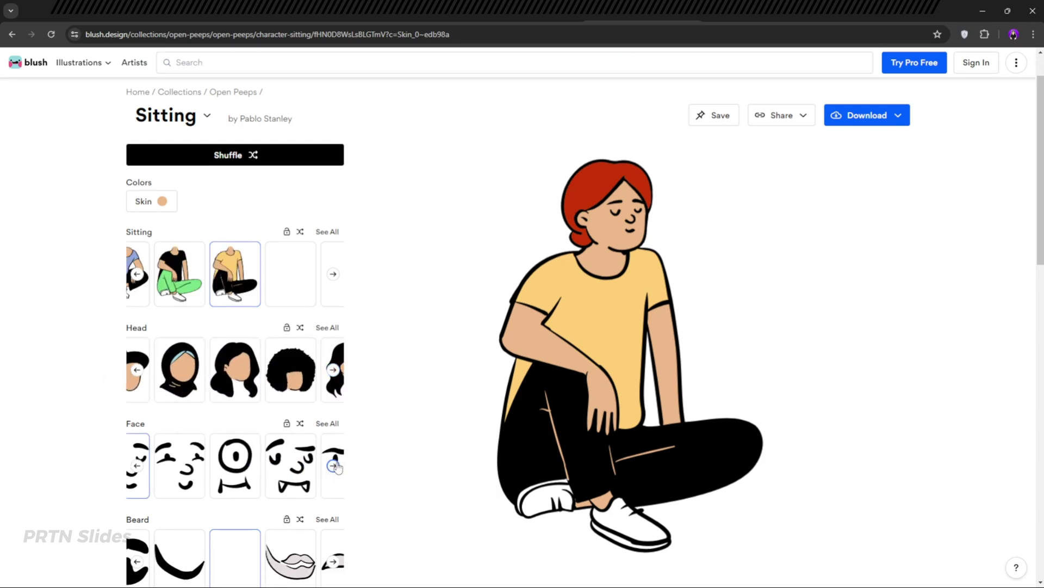
{"action": "left_click", "coordinate": [333, 465]}
{"action": "scroll", "coordinate": [390, 448], "scroll_direction": "down", "scroll_amount": 4}
{"action": "left_click", "coordinate": [334, 344]}
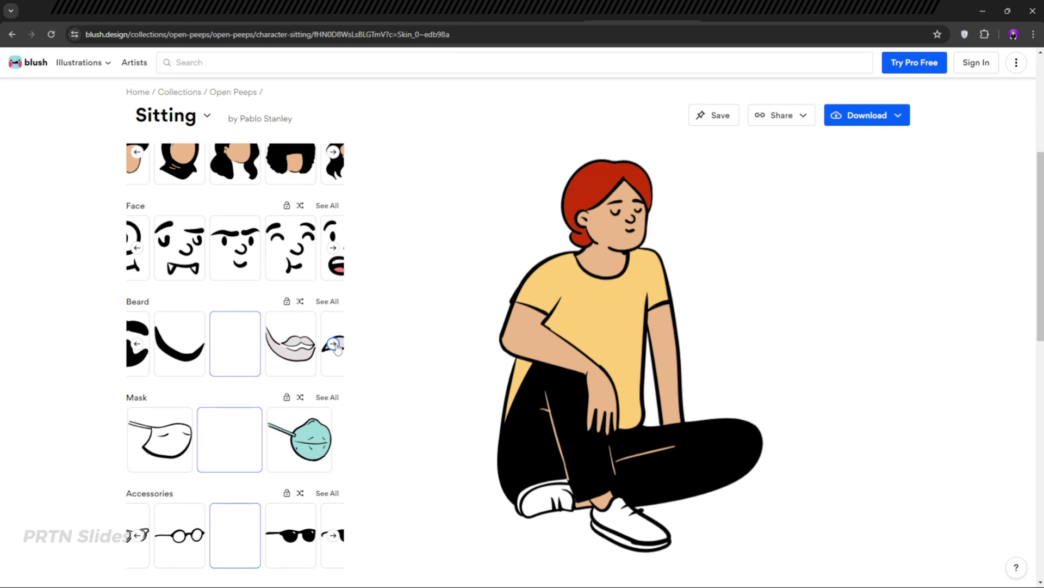
{"action": "scroll", "coordinate": [280, 503], "scroll_direction": "down", "scroll_amount": 2}
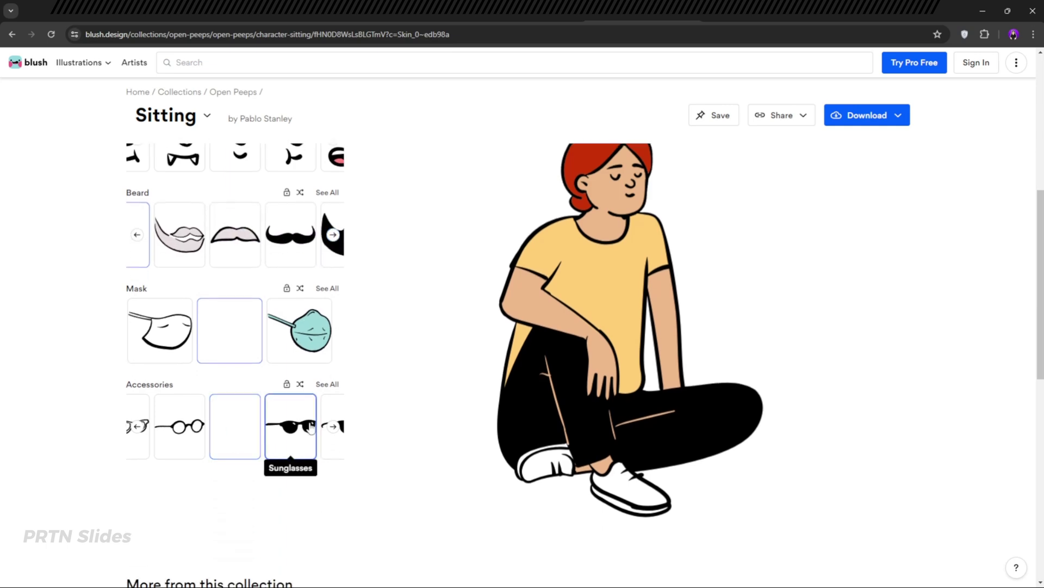
{"action": "left_click", "coordinate": [332, 426]}
{"action": "left_click", "coordinate": [334, 427]}
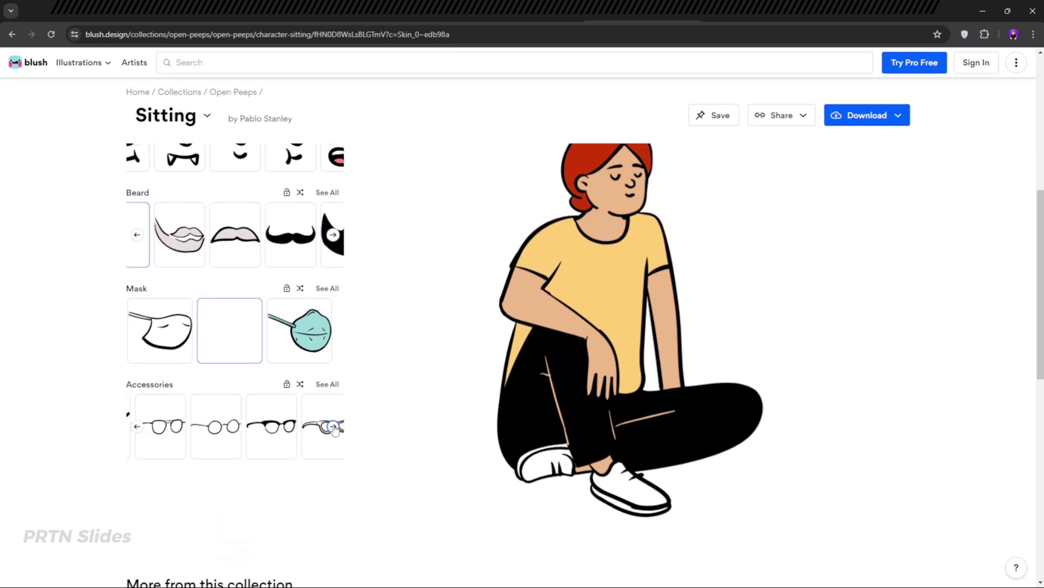
Step: Download the sitting character as a small PNG
{"action": "scroll", "coordinate": [384, 362], "scroll_direction": "up", "scroll_amount": 3}
{"action": "scroll", "coordinate": [387, 365], "scroll_direction": "up", "scroll_amount": 3}
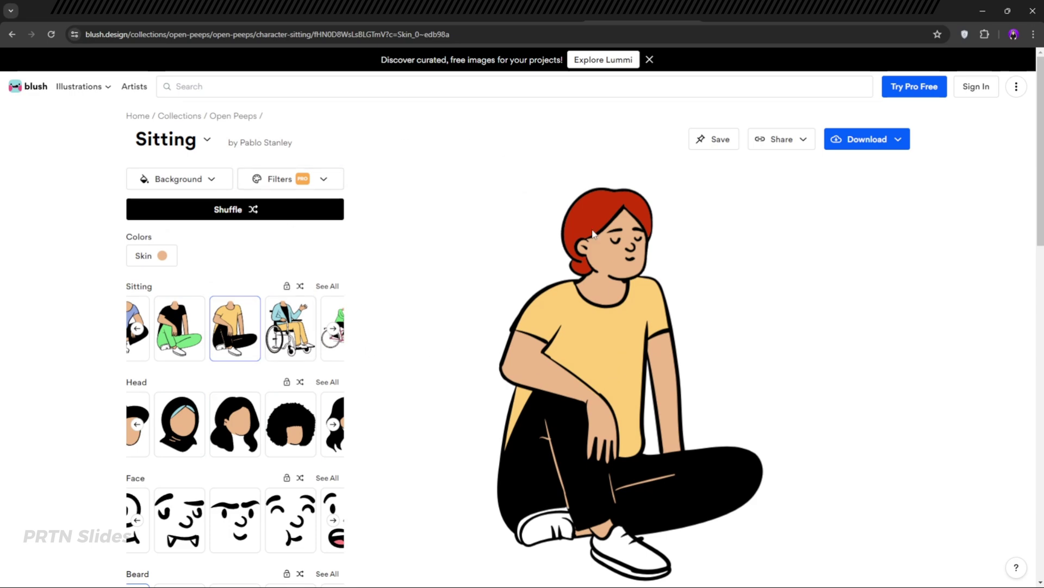
{"action": "scroll", "coordinate": [803, 339], "scroll_direction": "down", "scroll_amount": 2}
{"action": "scroll", "coordinate": [800, 336], "scroll_direction": "up", "scroll_amount": 2}
{"action": "left_click", "coordinate": [896, 143]}
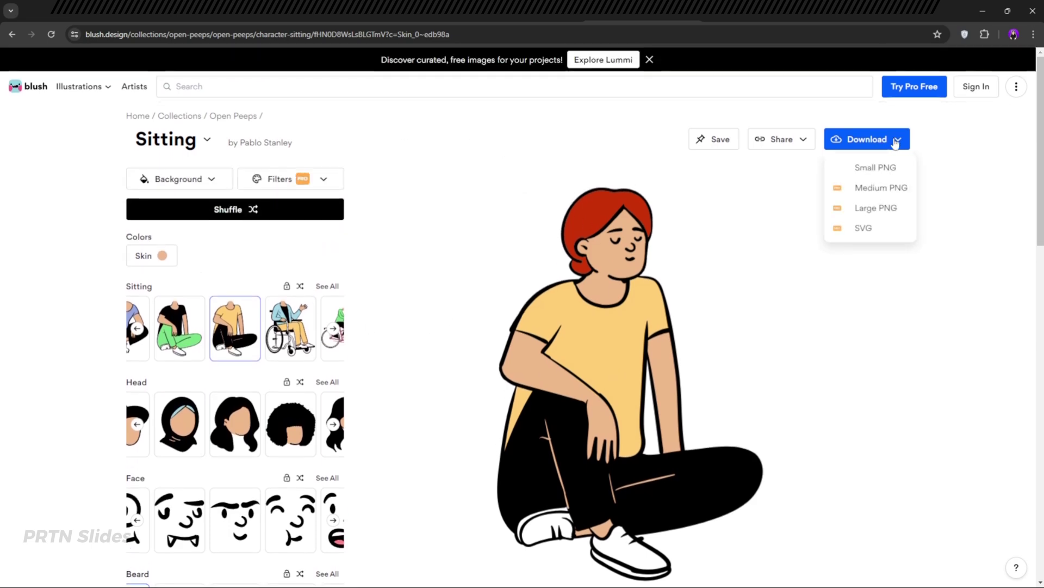
{"action": "left_click", "coordinate": [873, 169]}
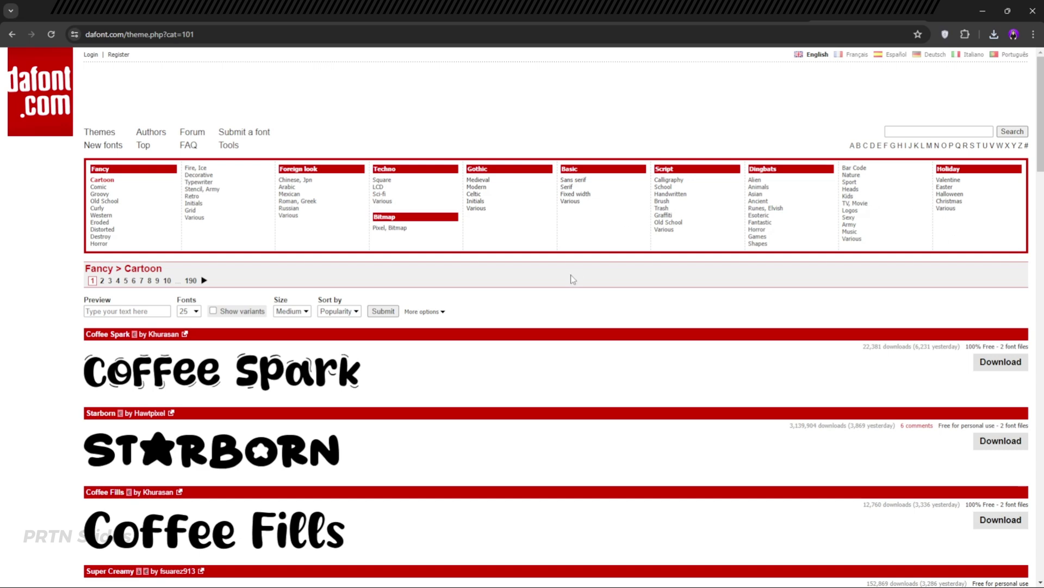
{"action": "scroll", "coordinate": [547, 359], "scroll_direction": "down", "scroll_amount": 4}
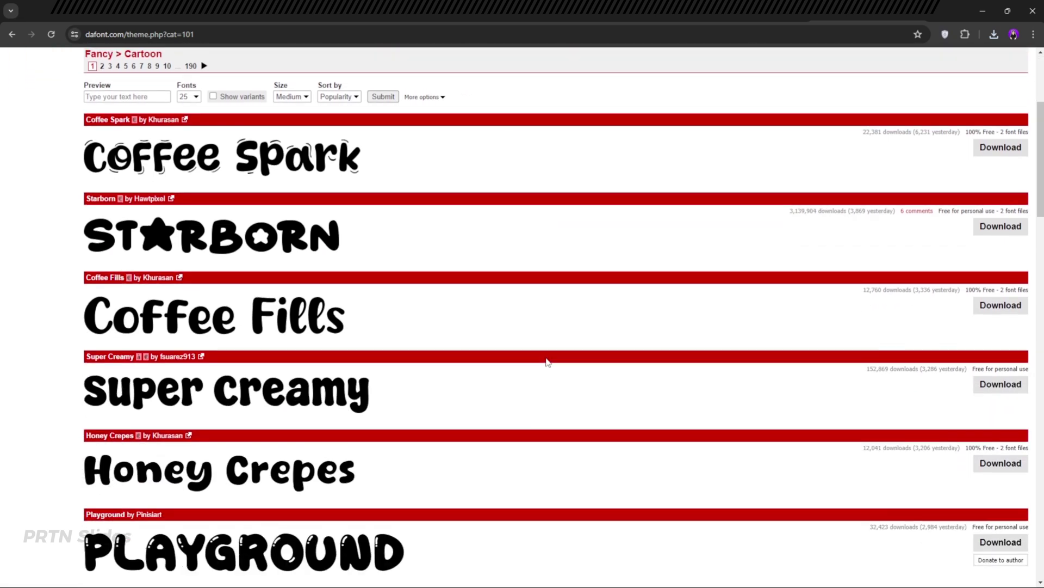
{"action": "scroll", "coordinate": [550, 349], "scroll_direction": "up", "scroll_amount": 1}
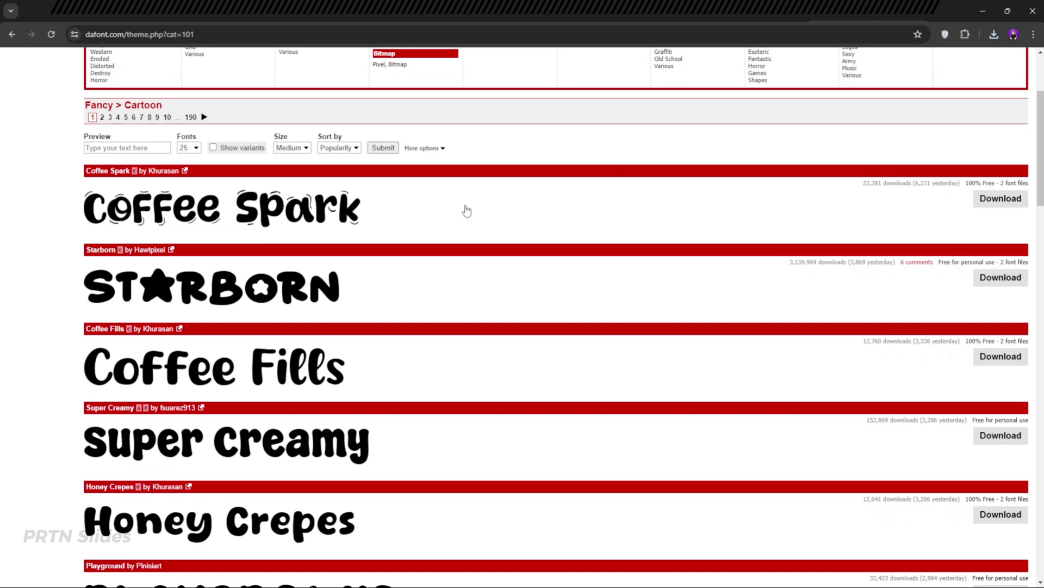
{"action": "scroll", "coordinate": [301, 480], "scroll_direction": "down", "scroll_amount": 1}
{"action": "scroll", "coordinate": [300, 480], "scroll_direction": "down", "scroll_amount": 2}
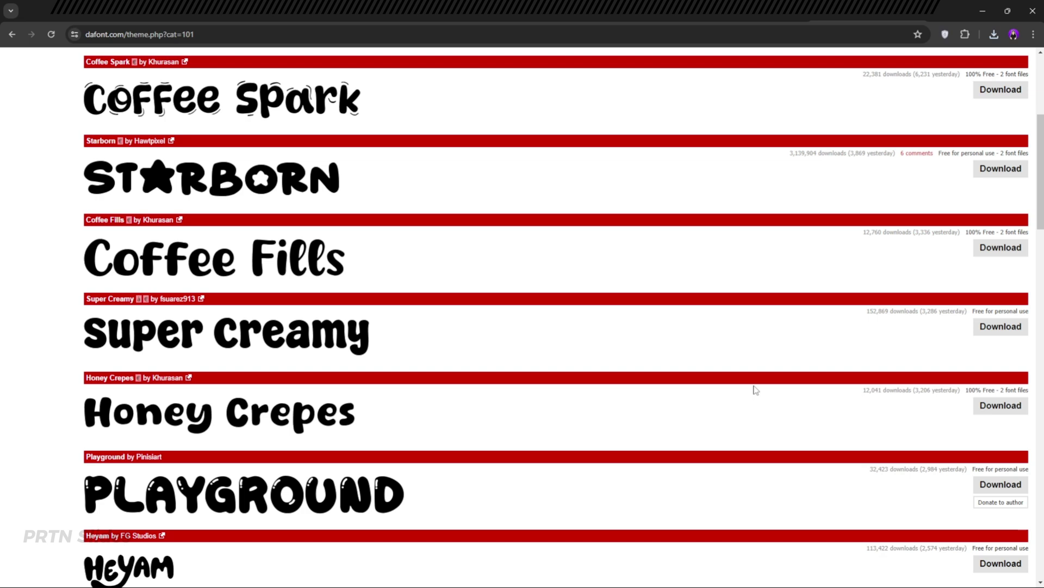
{"action": "scroll", "coordinate": [541, 488], "scroll_direction": "down", "scroll_amount": 1}
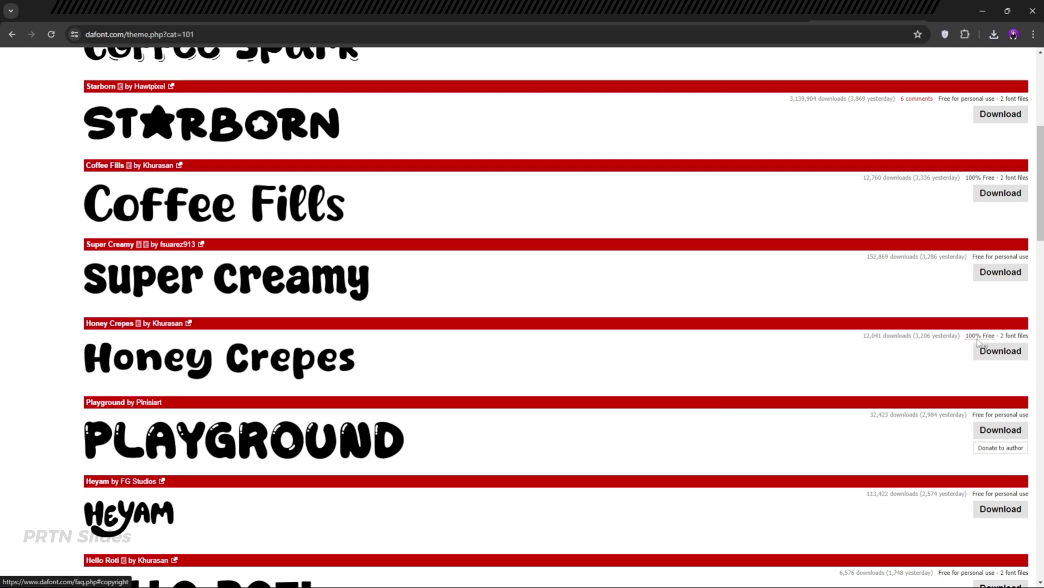
{"action": "scroll", "coordinate": [954, 397], "scroll_direction": "up", "scroll_amount": 5}
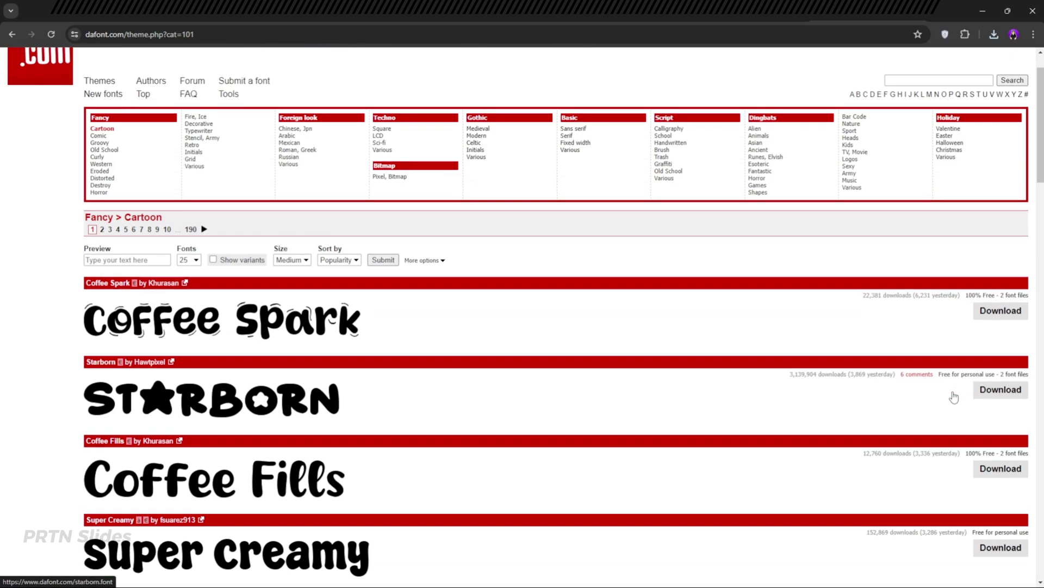
{"action": "scroll", "coordinate": [954, 397], "scroll_direction": "up", "scroll_amount": 1}
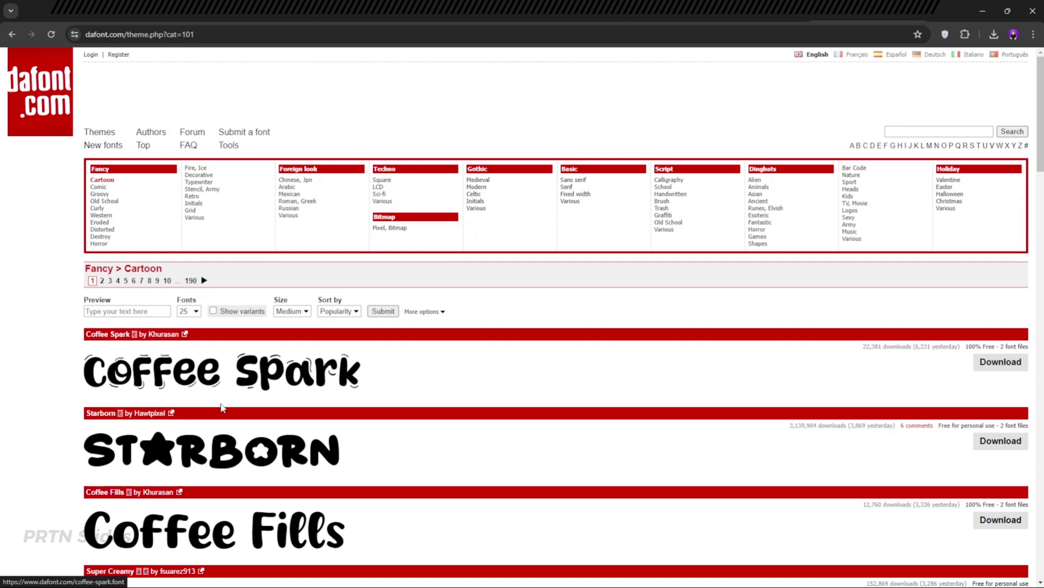